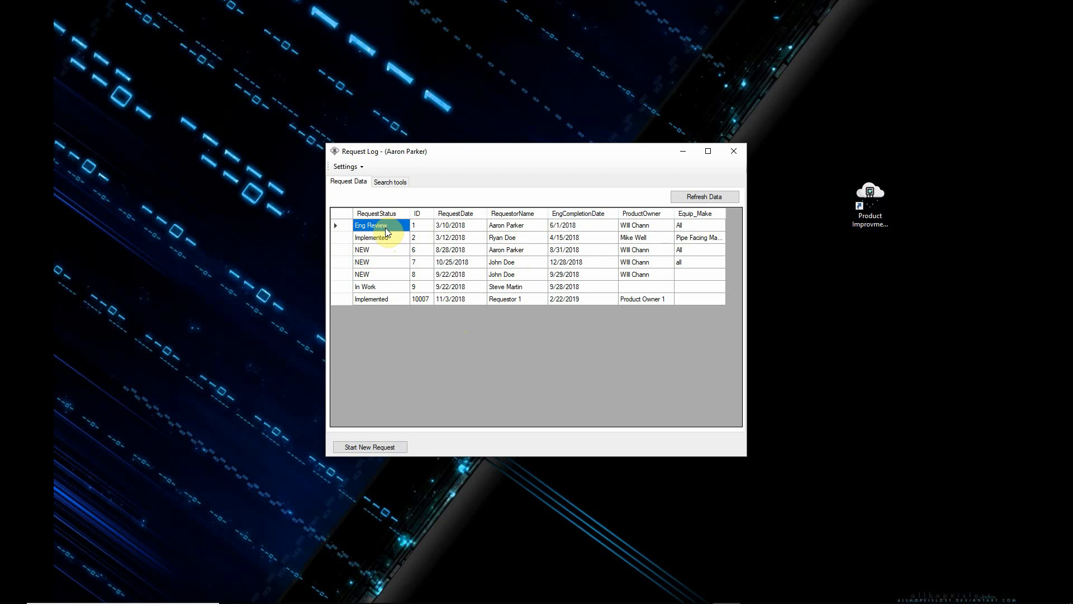
Step: View the review form of the implemented request dated 3/12/2018 and close it
{"action": "double_click", "coordinate": [384, 238]}
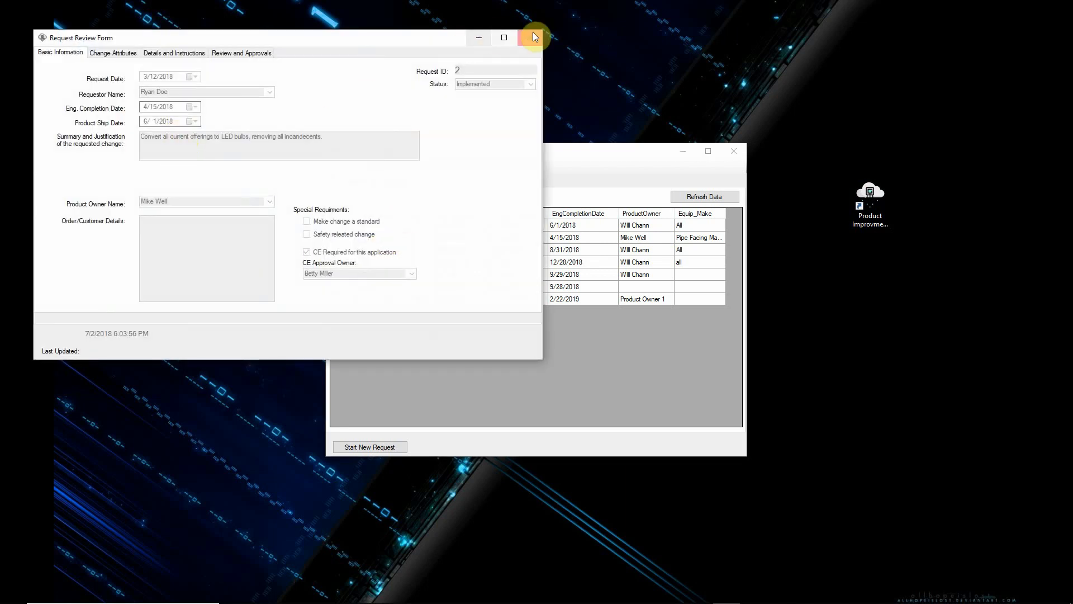
{"action": "left_click", "coordinate": [534, 37]}
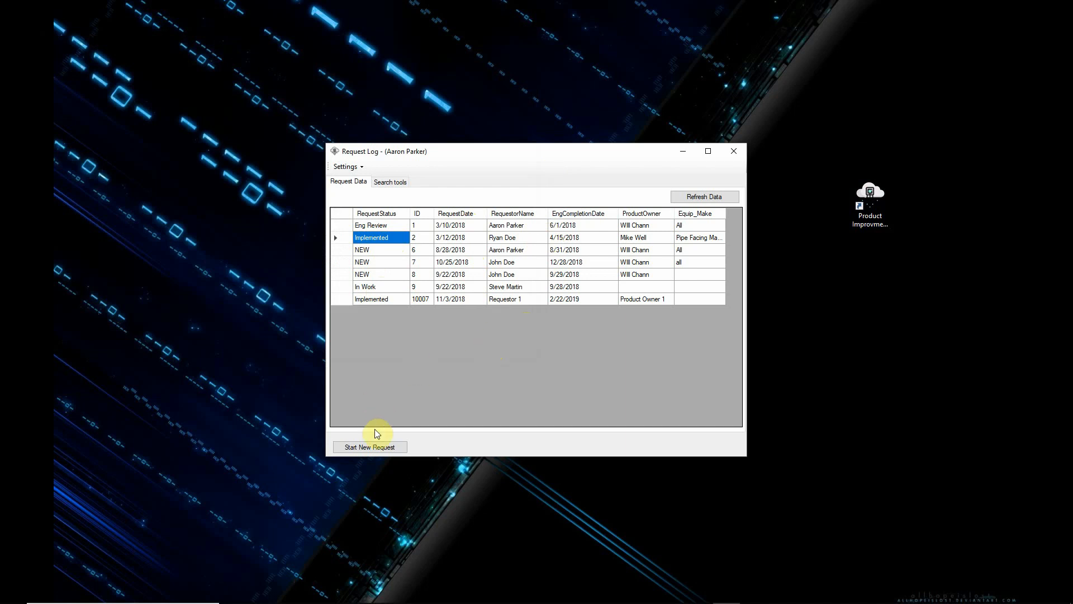
Step: Start a new improvement request with request date 11/6/2018 and Requestor 1 as the requestor
{"action": "left_click", "coordinate": [373, 448]}
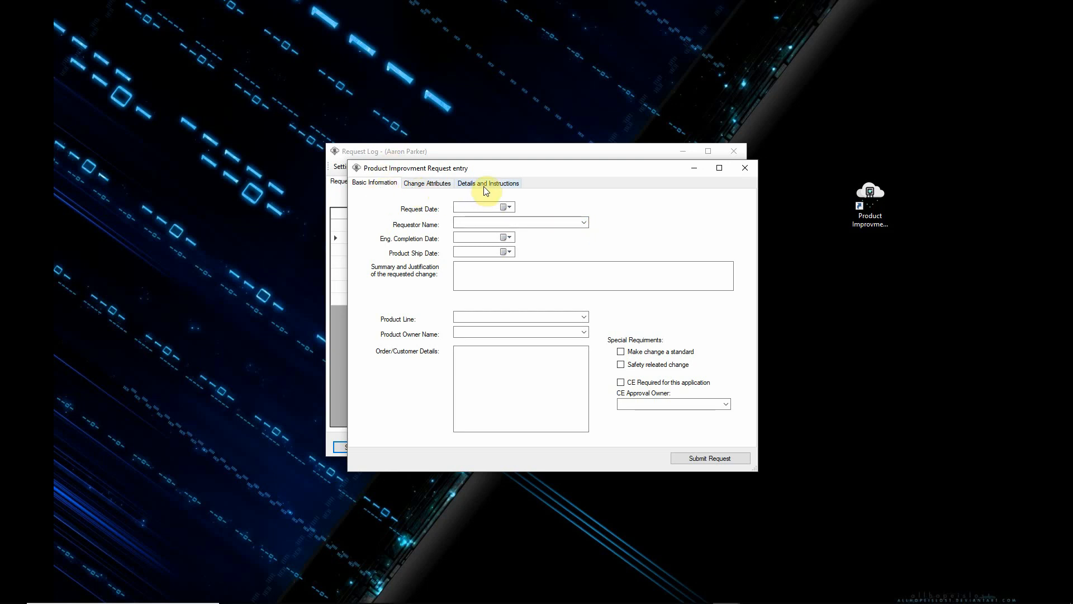
{"action": "left_click", "coordinate": [512, 205]}
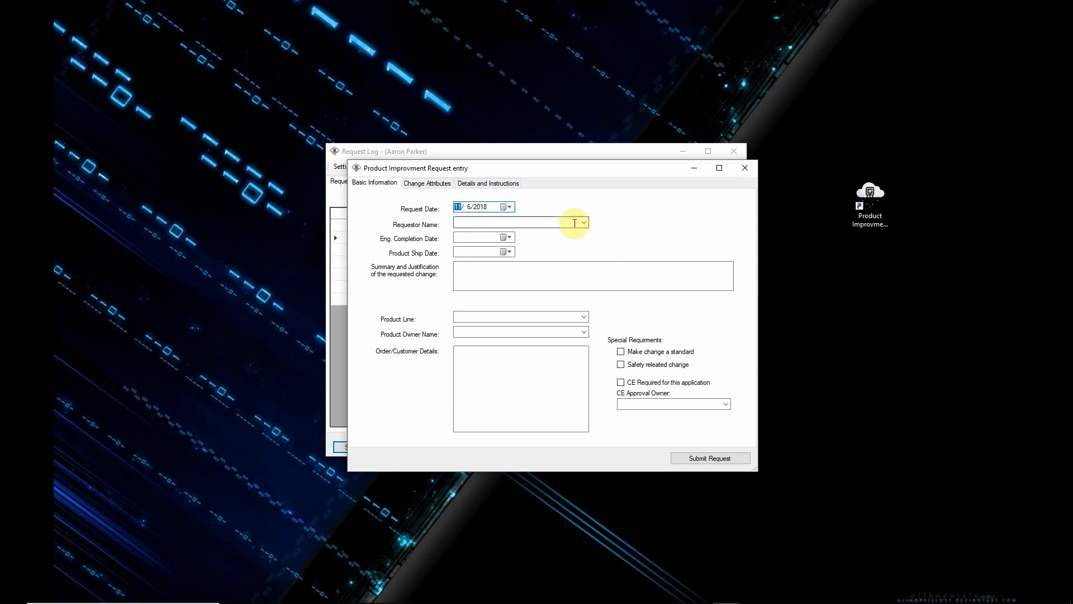
{"action": "left_click", "coordinate": [583, 223]}
{"action": "left_click", "coordinate": [508, 231]}
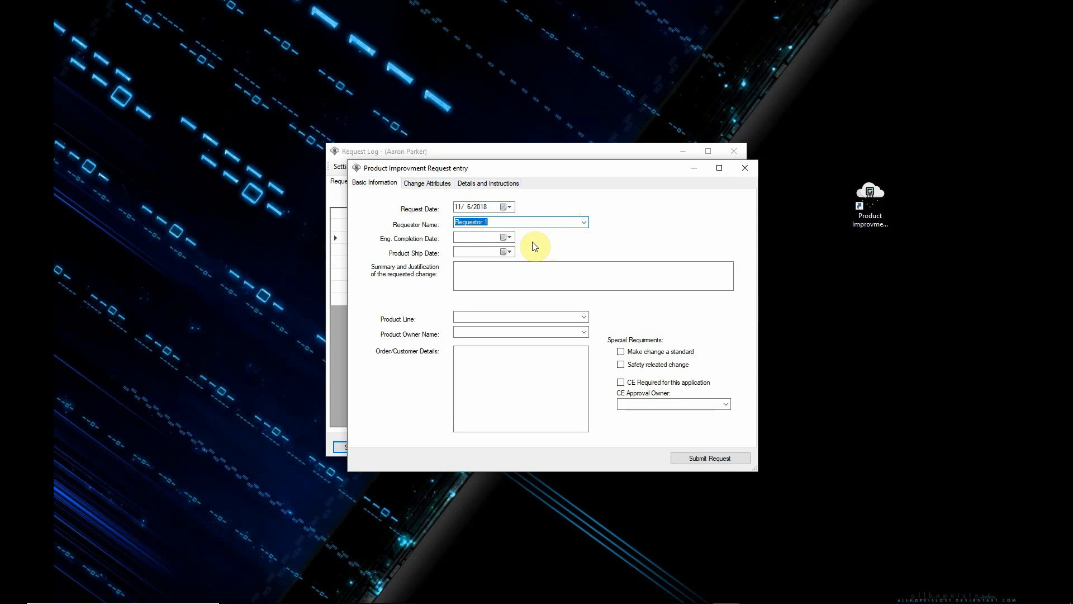
Step: Set the engineering completion date to 12/5/2018 and the product ship date to 11/29/2018
{"action": "left_click", "coordinate": [507, 238]}
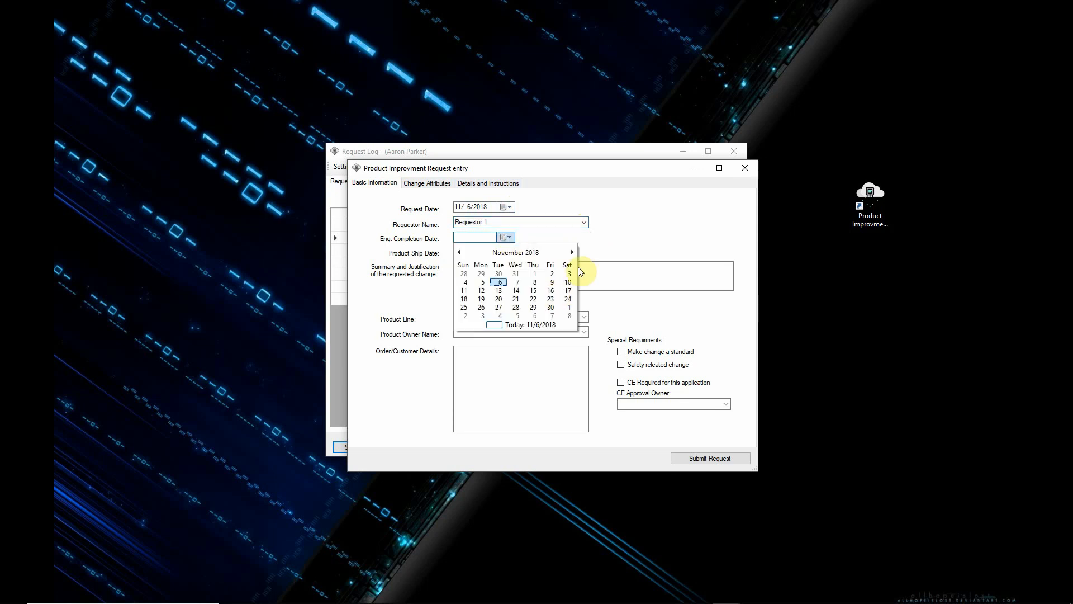
{"action": "left_click", "coordinate": [571, 252]}
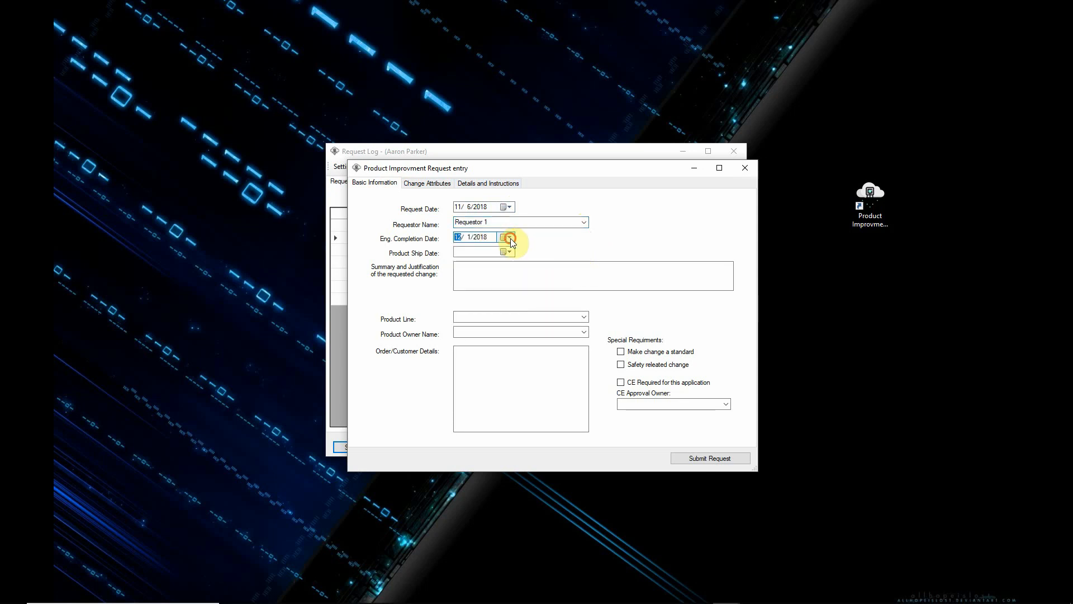
{"action": "left_click", "coordinate": [511, 238]}
{"action": "left_click", "coordinate": [518, 285]}
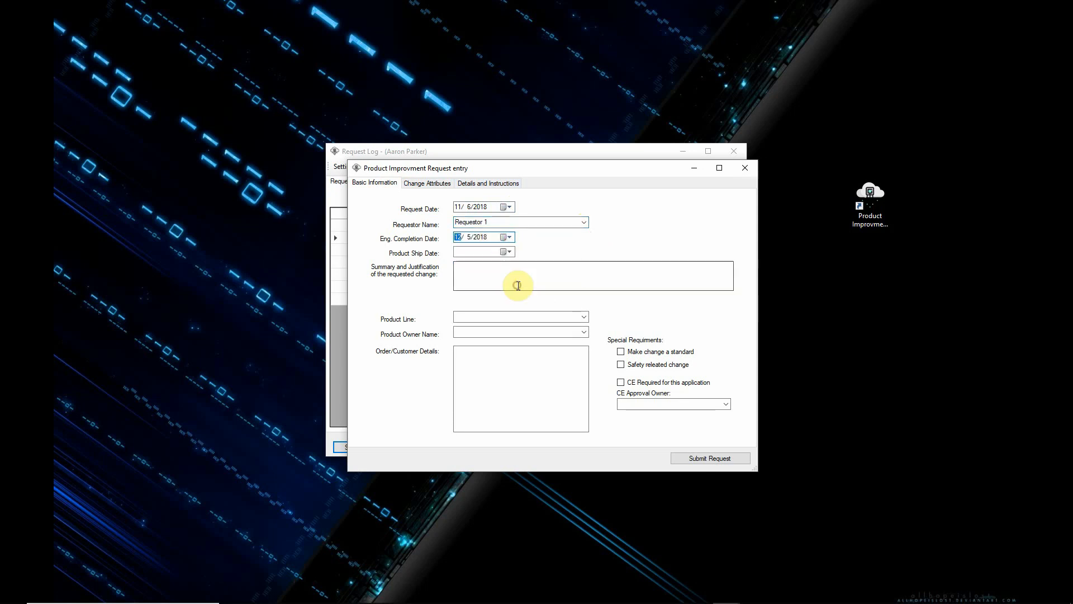
{"action": "left_click", "coordinate": [508, 252]}
{"action": "left_click", "coordinate": [533, 322]}
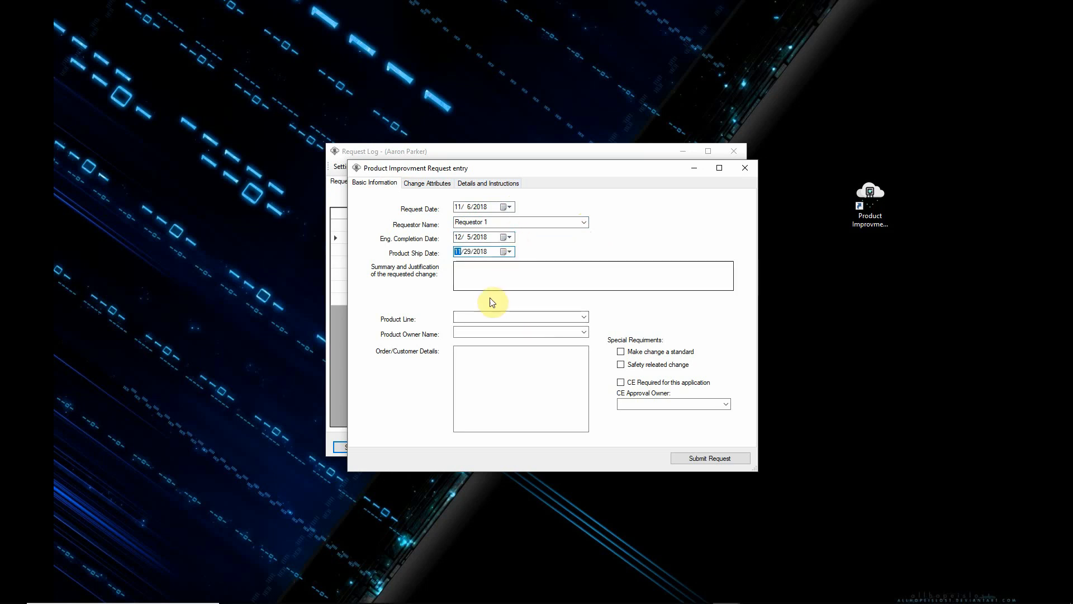
Step: Enter "Customer Improvments for this product." as the summary and justification of the requested change
{"action": "left_click", "coordinate": [540, 273]}
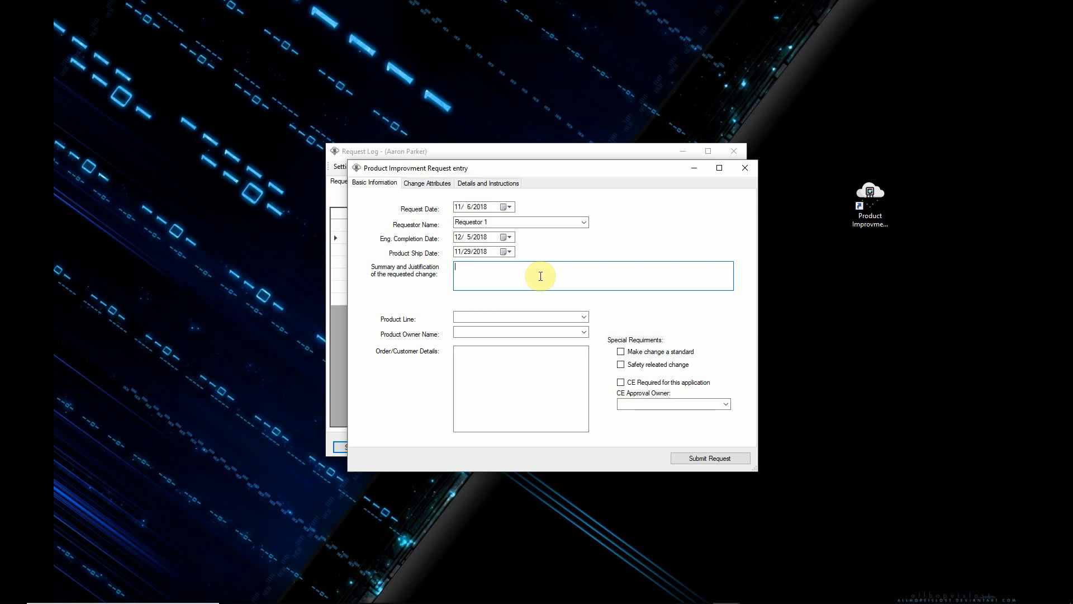
{"action": "type", "text": "Customer Improvments for this product."}
Step: Set the product line to Mandrels and the product owner to Product Owner 1
{"action": "left_click", "coordinate": [581, 316]}
{"action": "left_click", "coordinate": [518, 340]}
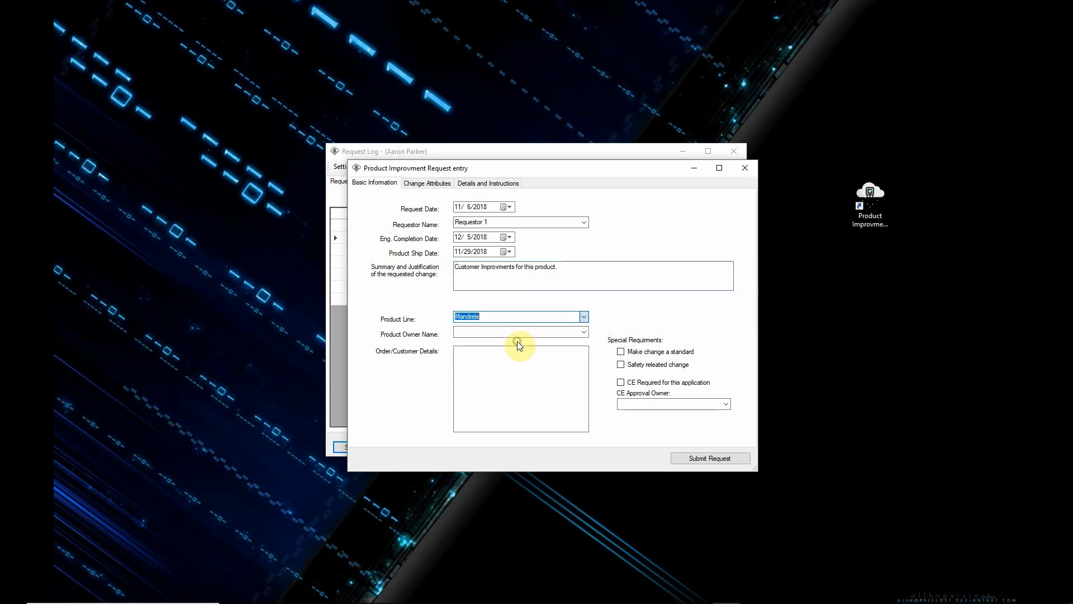
{"action": "left_click", "coordinate": [583, 332]}
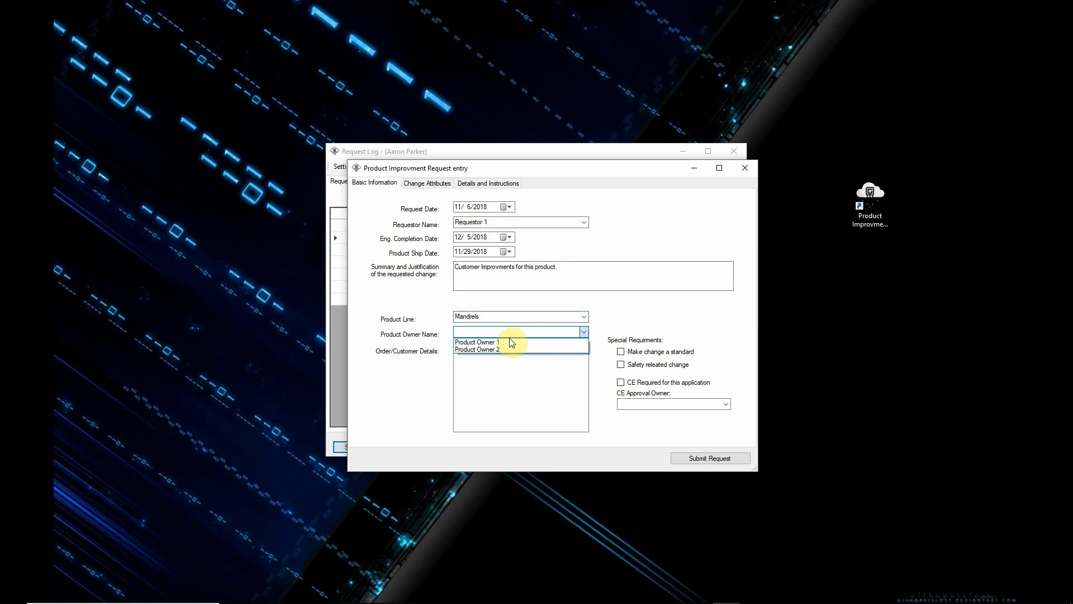
{"action": "left_click", "coordinate": [506, 341]}
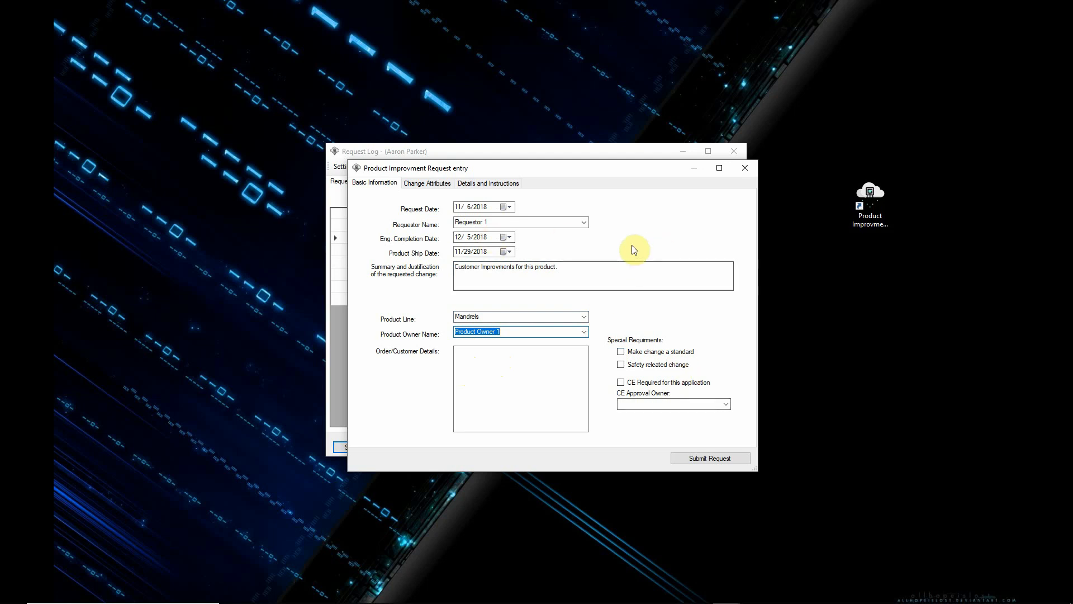
Step: Set the business channel to On Shore East in the request's change attributes
{"action": "left_click", "coordinate": [428, 183]}
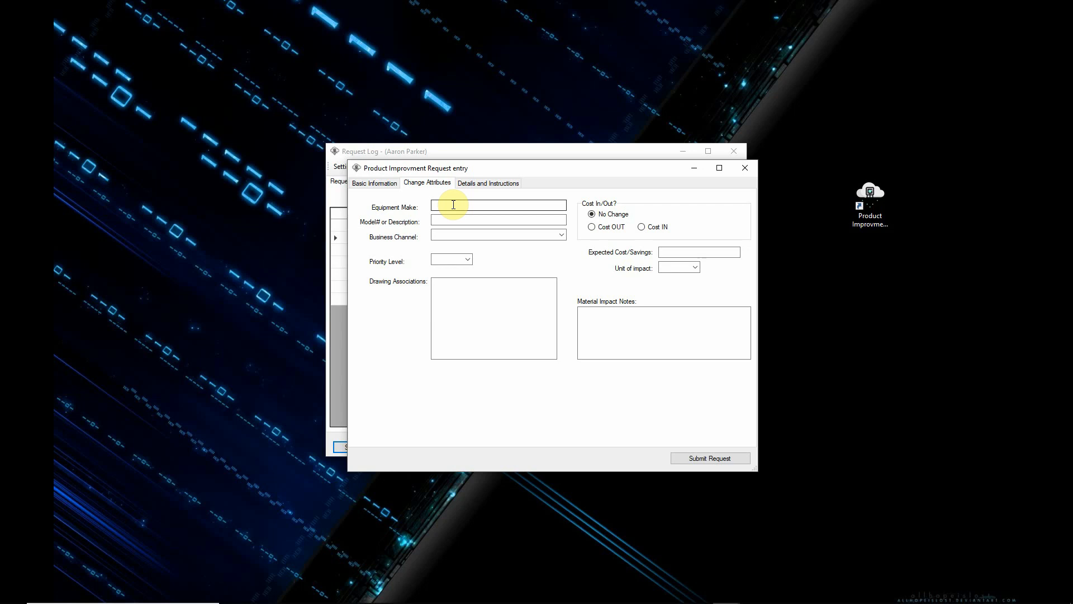
{"action": "left_click", "coordinate": [561, 234]}
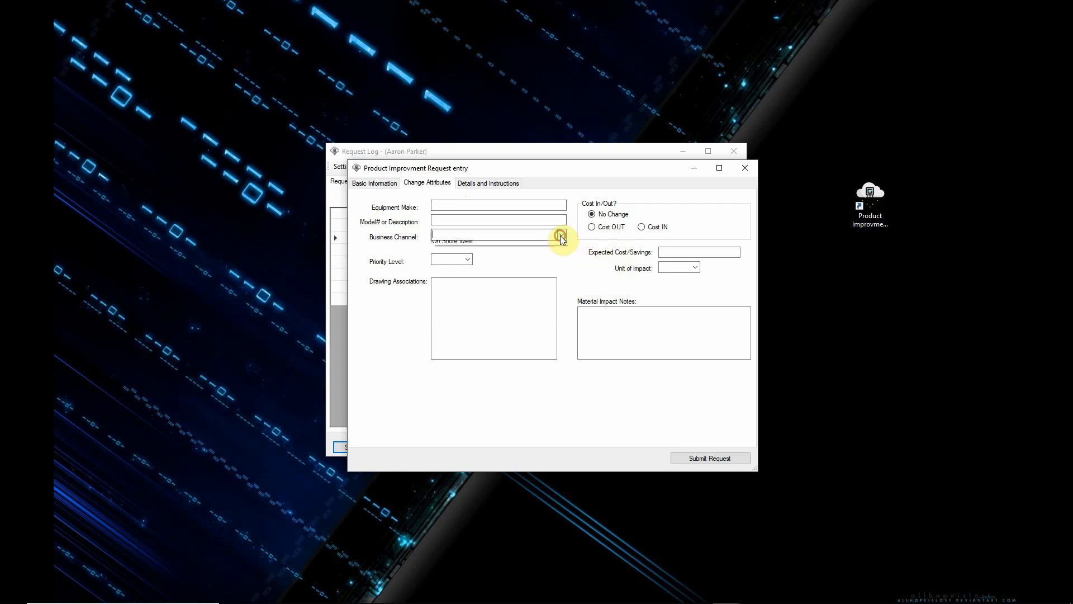
{"action": "left_click", "coordinate": [482, 253]}
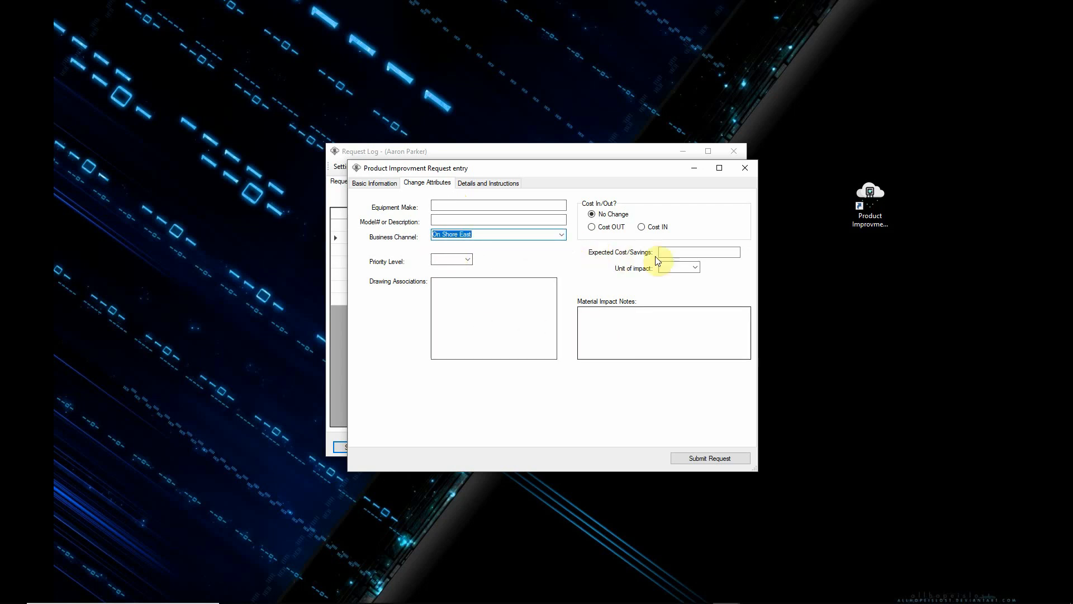
Step: Enter "Details..." as the request's specifics and instructions, and submit the request after returning to its basic information
{"action": "left_click", "coordinate": [490, 184]}
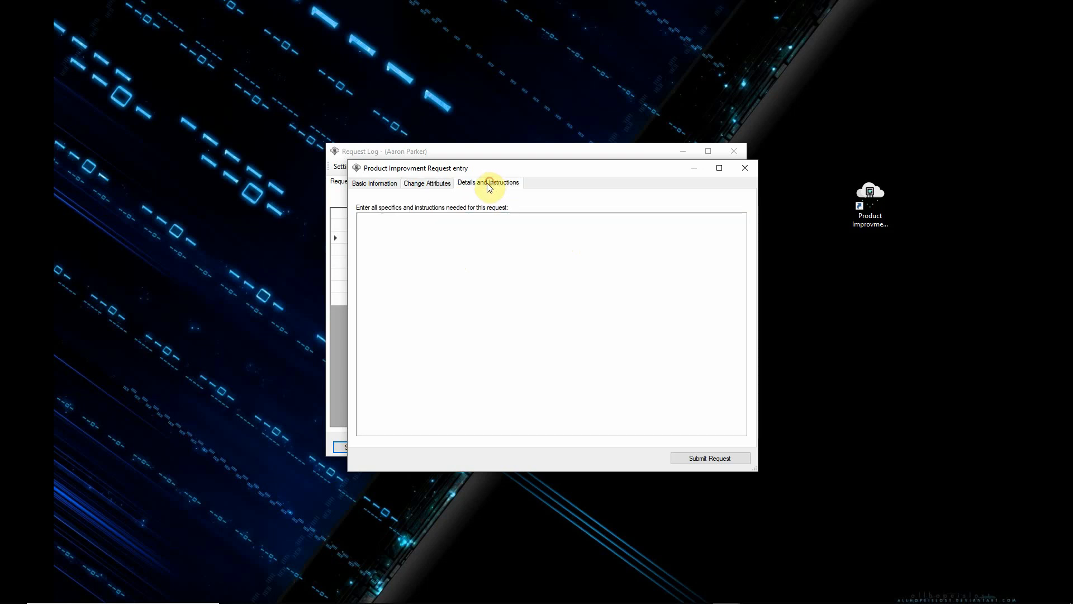
{"action": "left_click", "coordinate": [483, 234]}
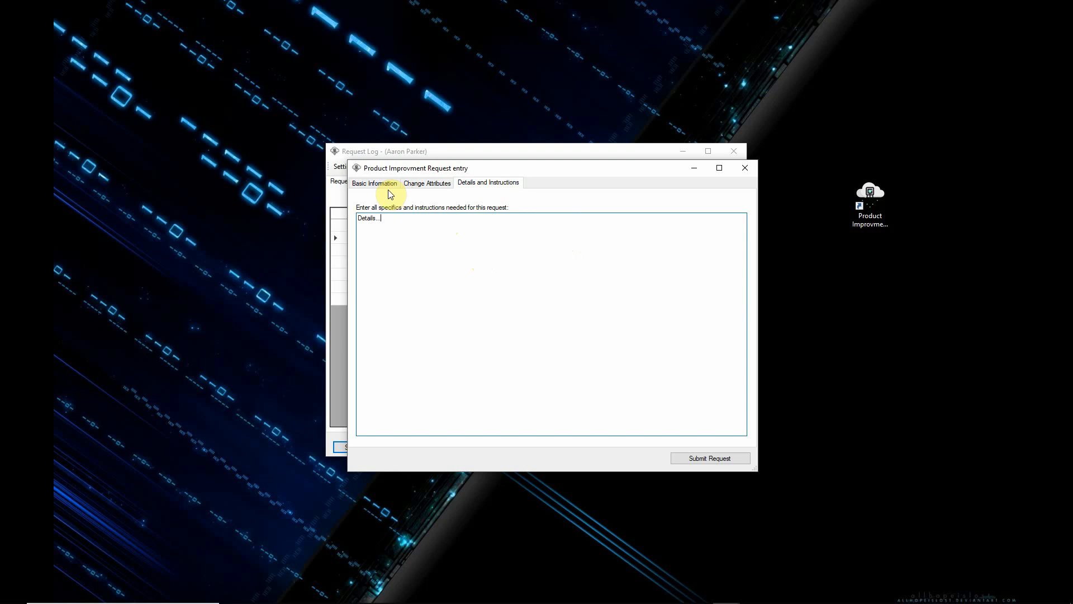
{"action": "left_click", "coordinate": [376, 183]}
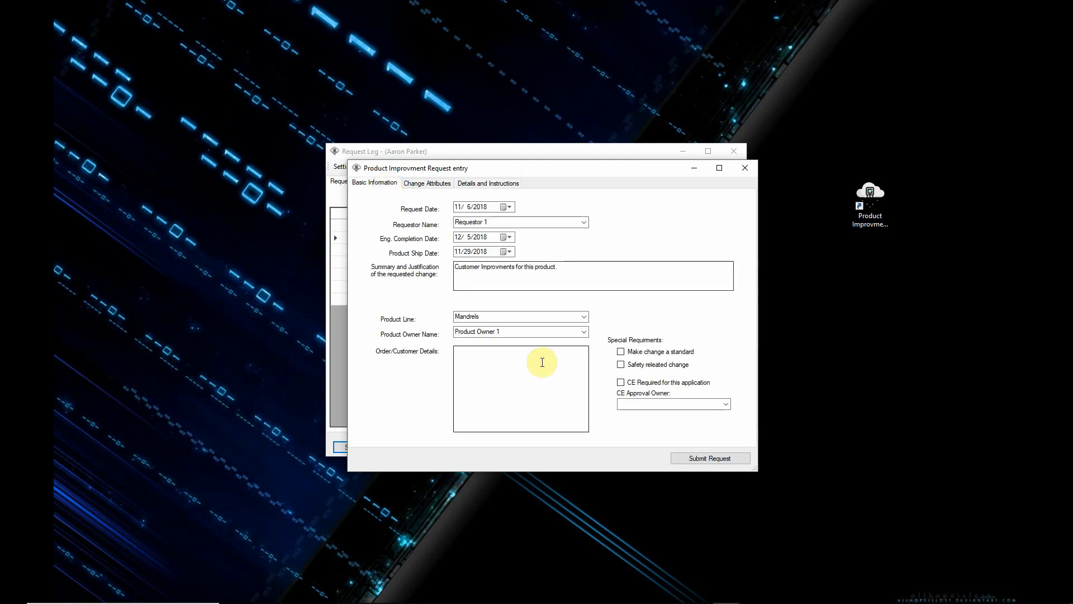
{"action": "left_click", "coordinate": [695, 456]}
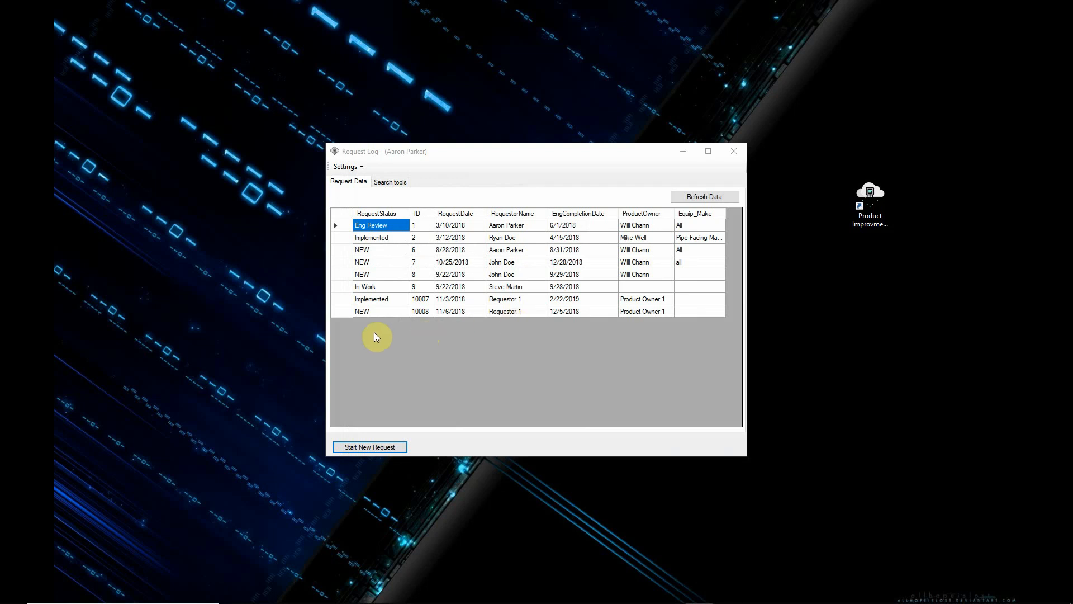
Step: Select the newly submitted request and switch the user login to Product Owner 1, accepting the password validation
{"action": "left_click", "coordinate": [338, 313]}
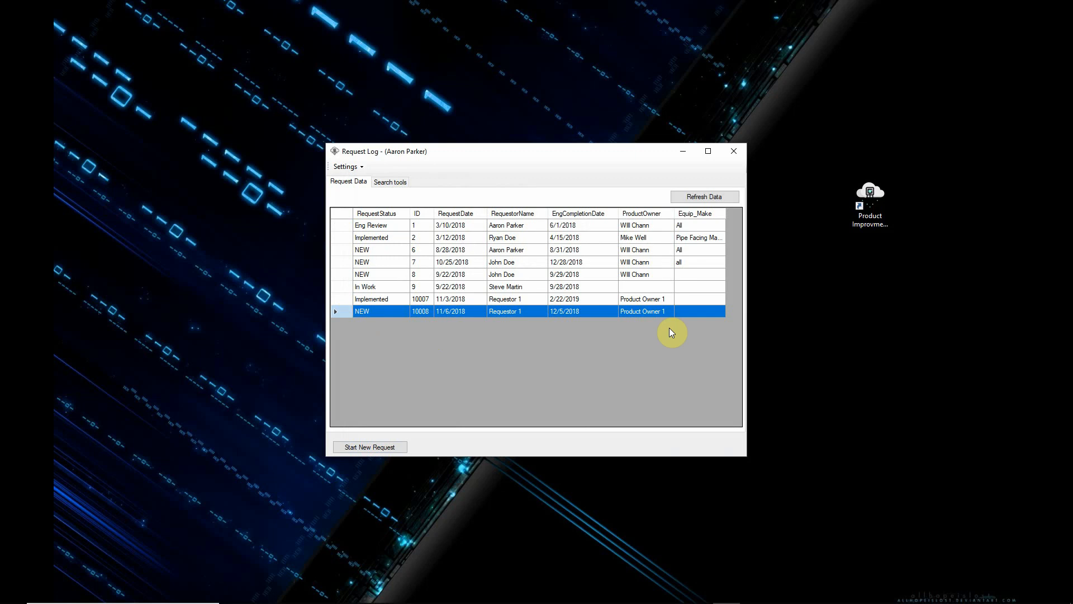
{"action": "left_click", "coordinate": [345, 166]}
{"action": "left_click", "coordinate": [390, 180]}
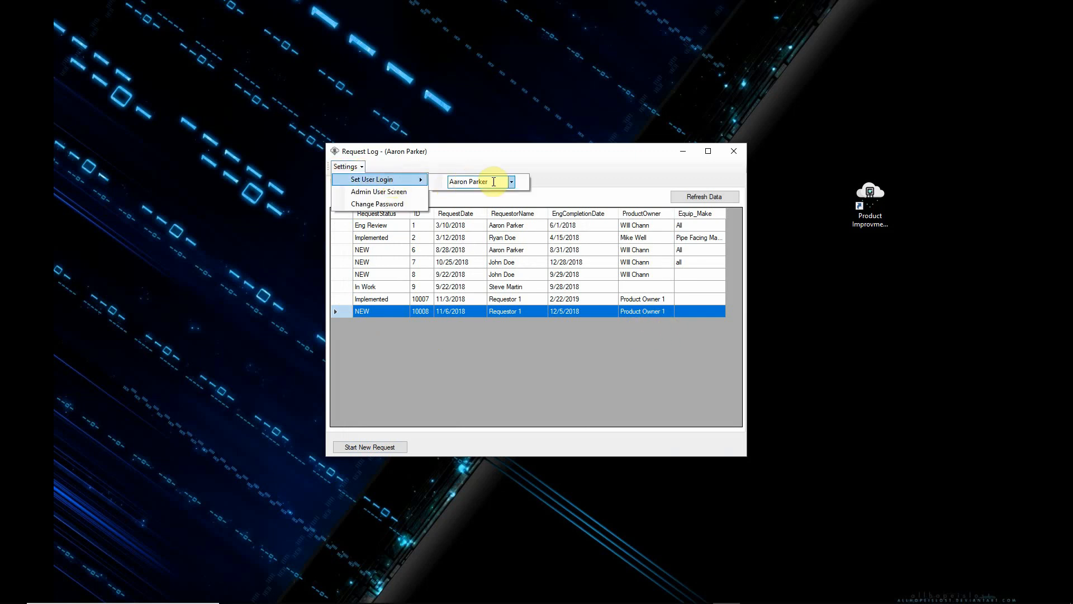
{"action": "left_click", "coordinate": [511, 181]}
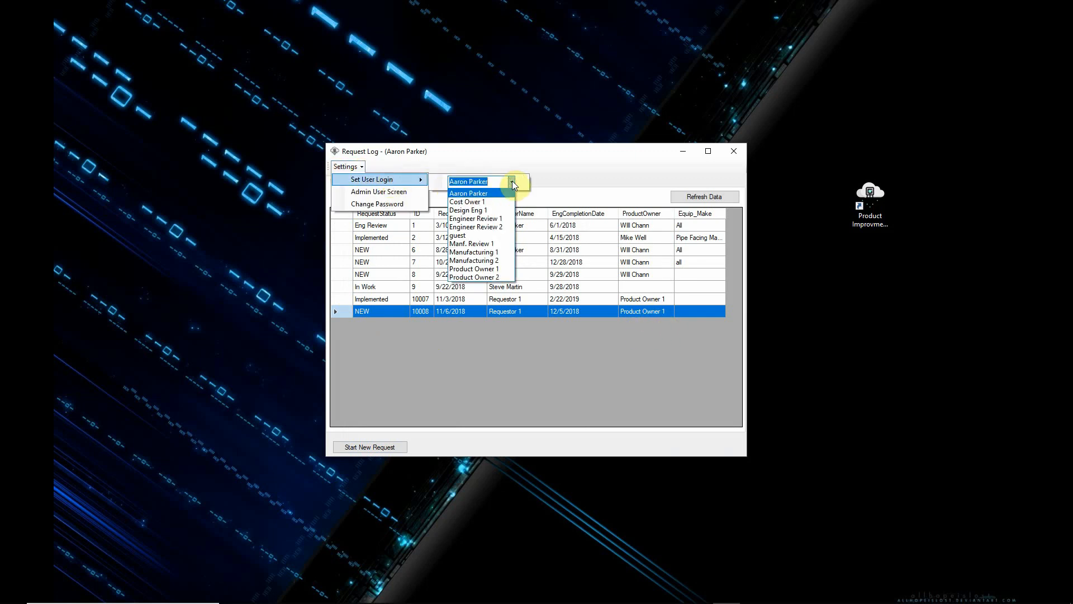
{"action": "left_click", "coordinate": [487, 269]}
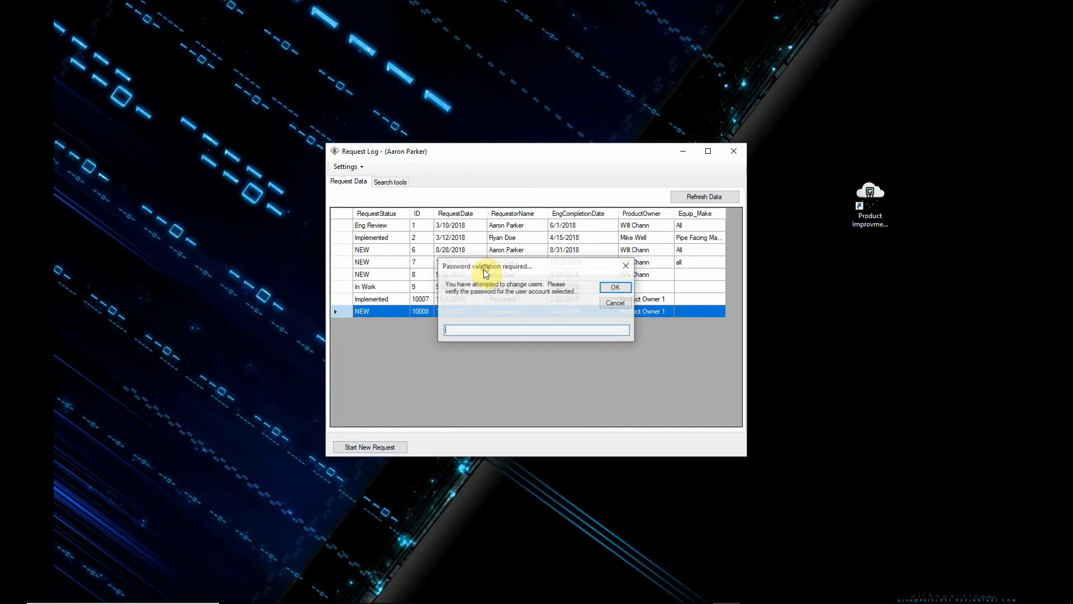
{"action": "left_click", "coordinate": [615, 287]}
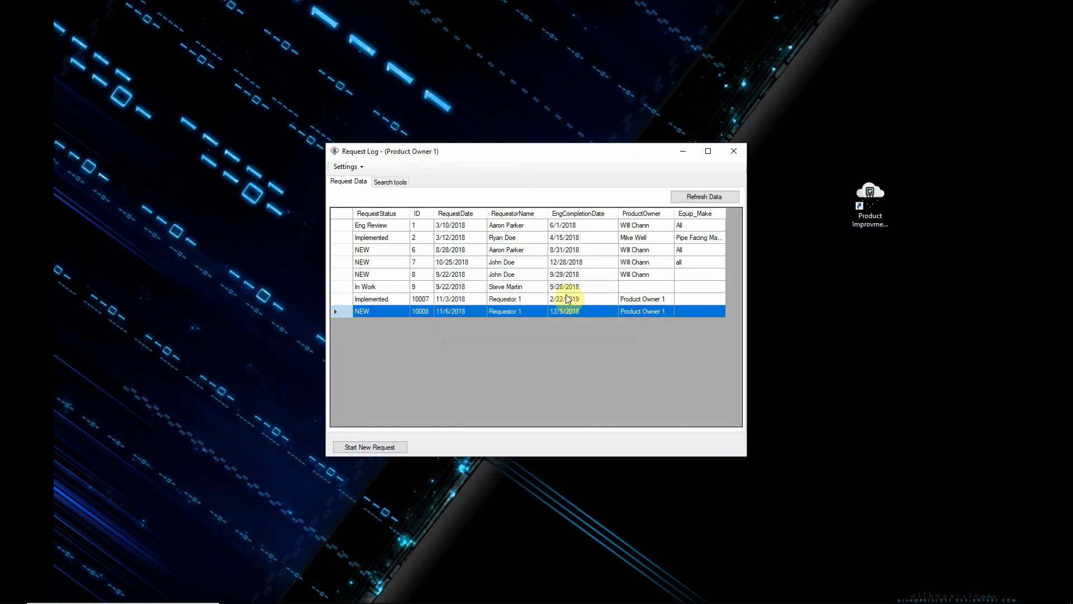
Step: Open the new request for review, check its change attributes, and add the line "No" below the existing details text
{"action": "double_click", "coordinate": [377, 311]}
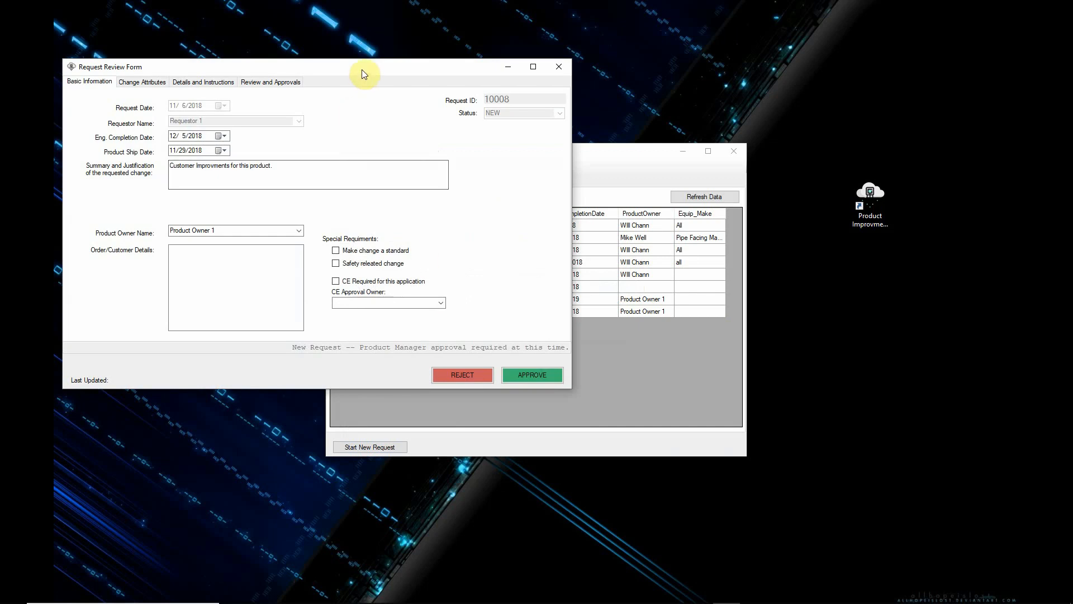
{"action": "left_click_drag", "start_coordinate": [364, 74], "coordinate": [579, 172]}
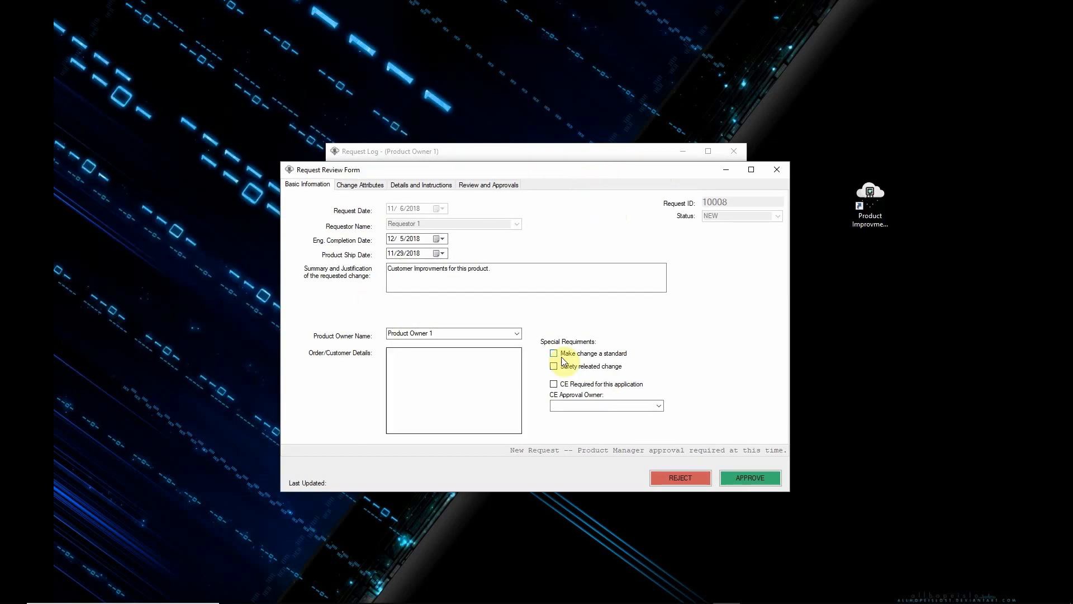
{"action": "left_click", "coordinate": [374, 185]}
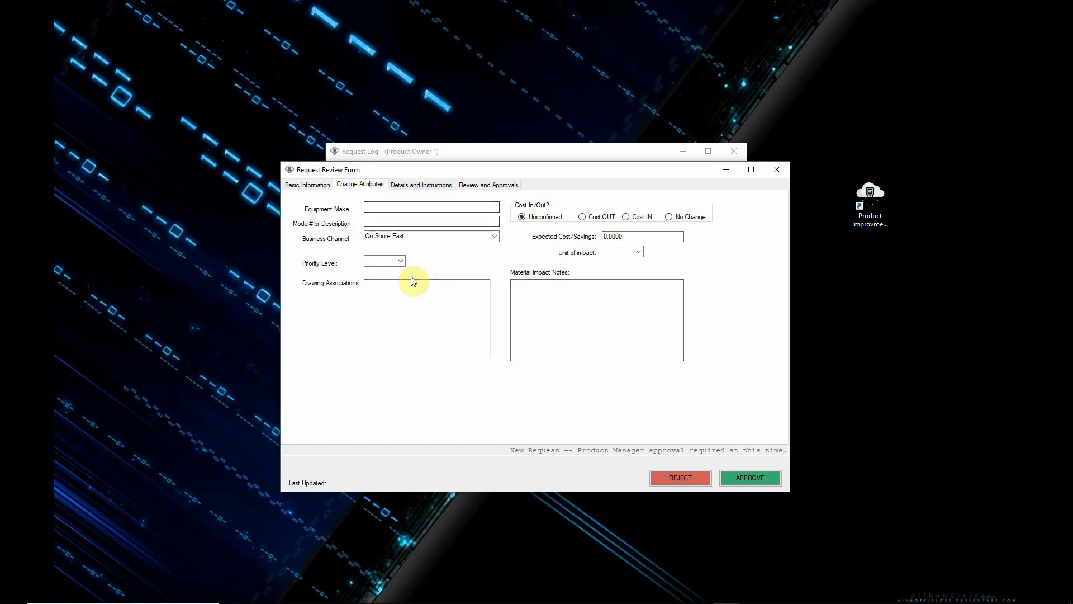
{"action": "left_click", "coordinate": [431, 185]}
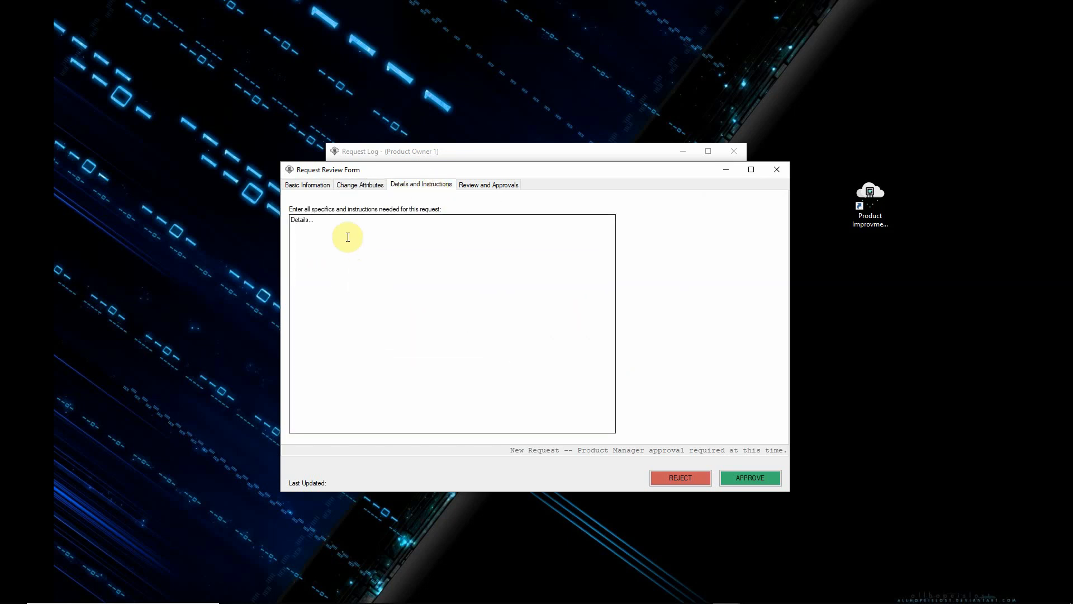
{"action": "left_click", "coordinate": [357, 221]}
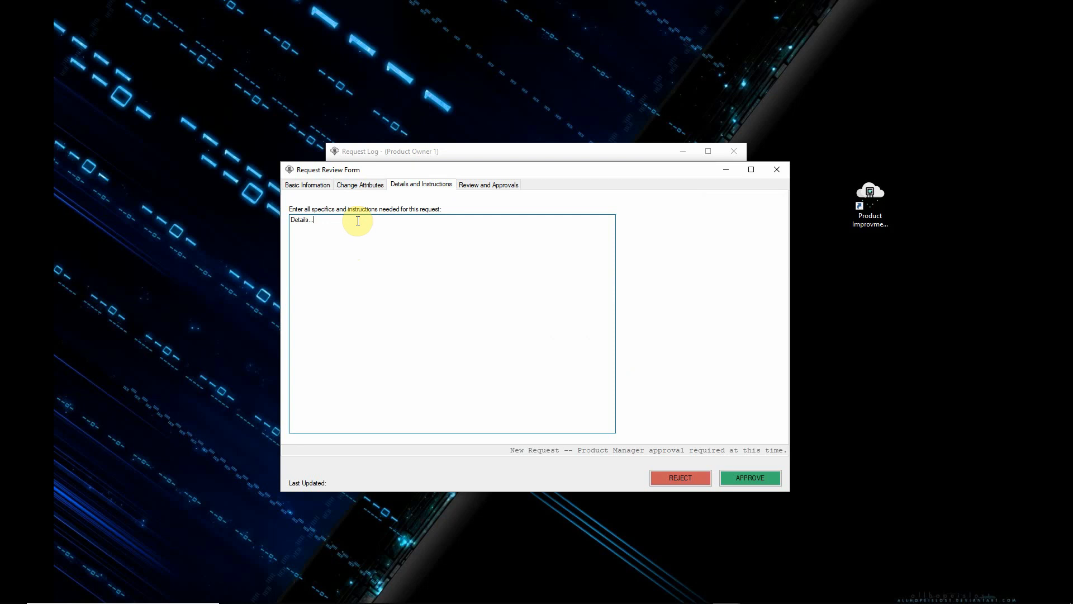
Step: Look through the request's review and approval fields, change attributes and basic information
{"action": "left_click", "coordinate": [482, 186]}
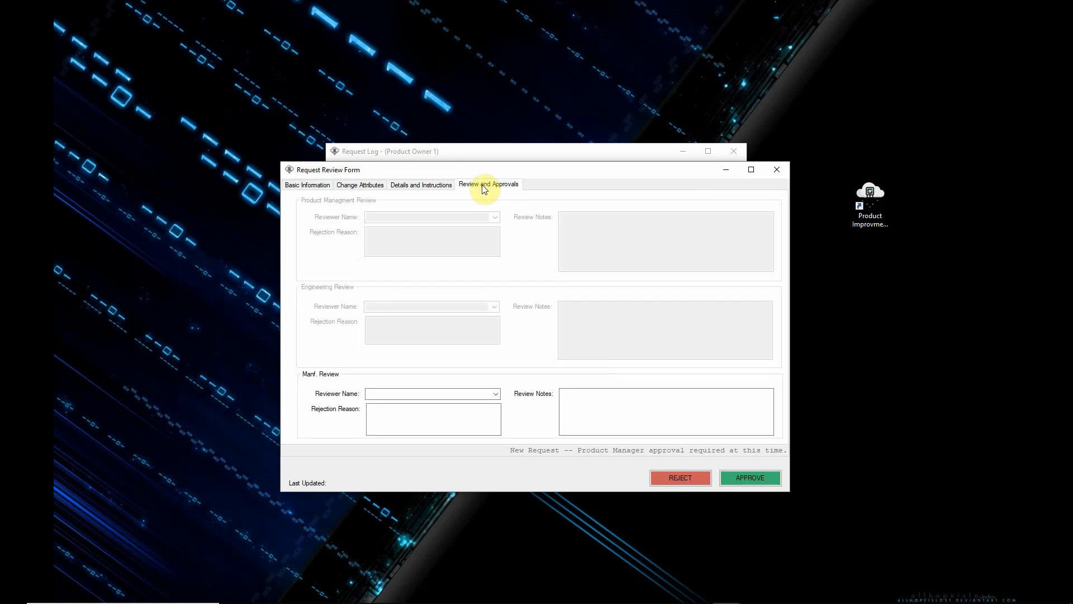
{"action": "left_click", "coordinate": [360, 186]}
{"action": "left_click", "coordinate": [315, 189]}
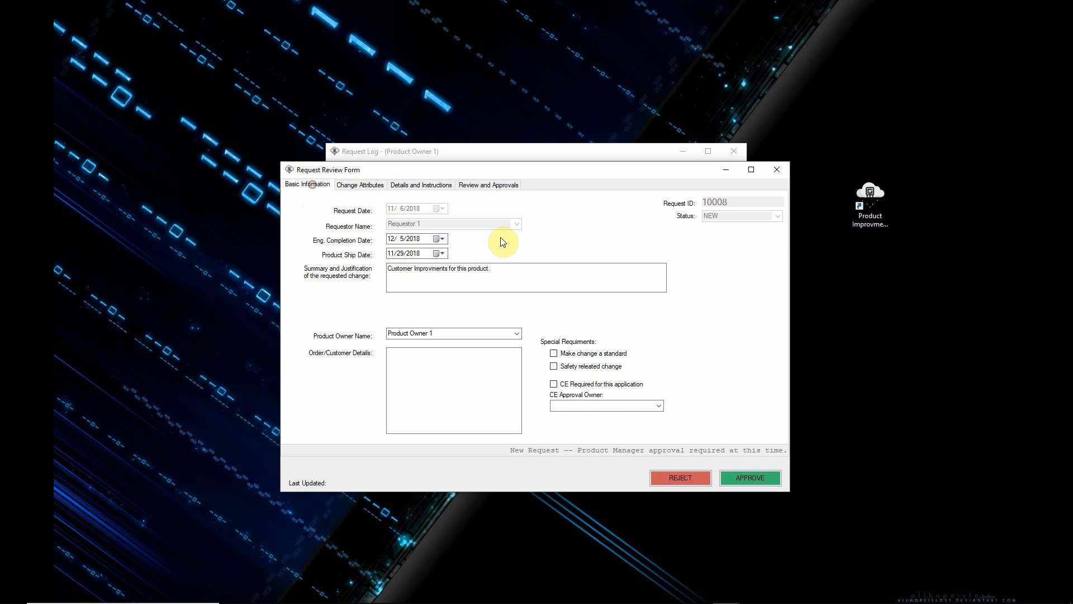
Step: In the request's change attributes, set the expected cost/savings to 100, the unit of impact to Month and the priority level to 2
{"action": "left_click", "coordinate": [368, 184]}
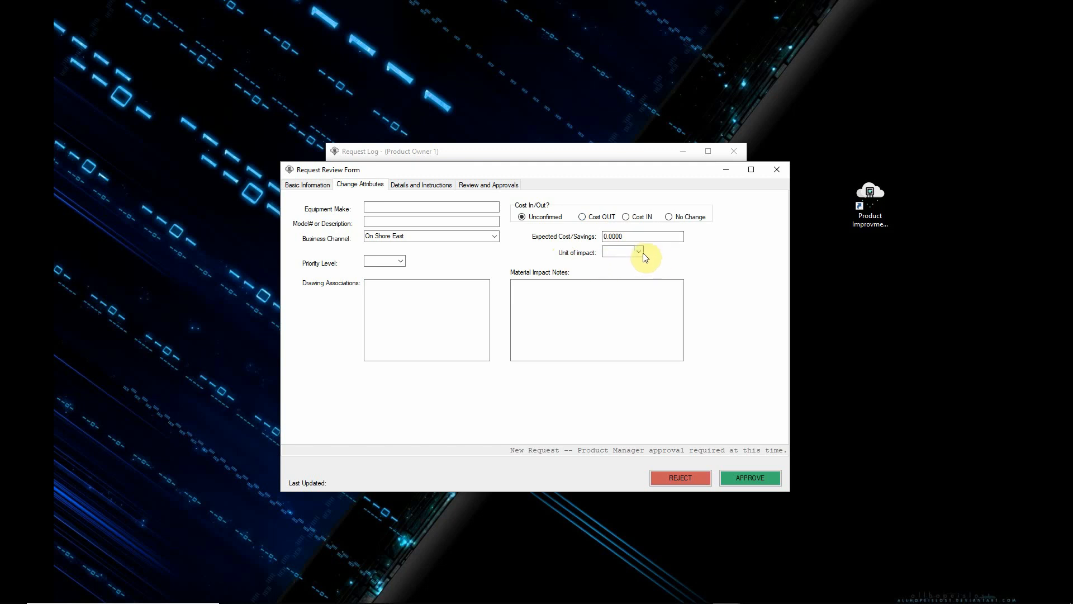
{"action": "left_click", "coordinate": [643, 236]}
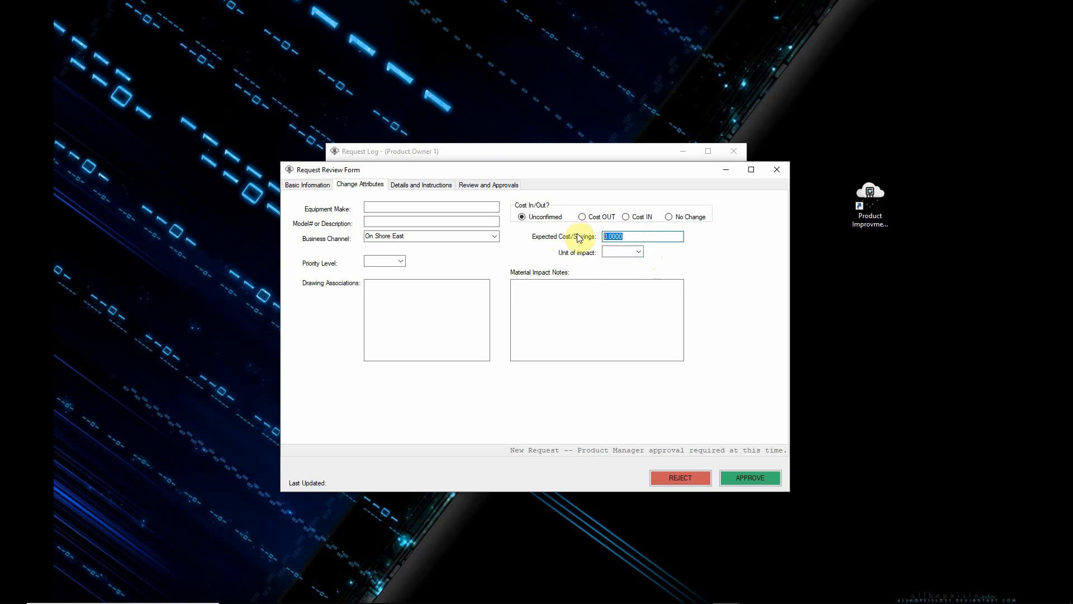
{"action": "type", "text": "100"}
{"action": "left_click", "coordinate": [638, 252]}
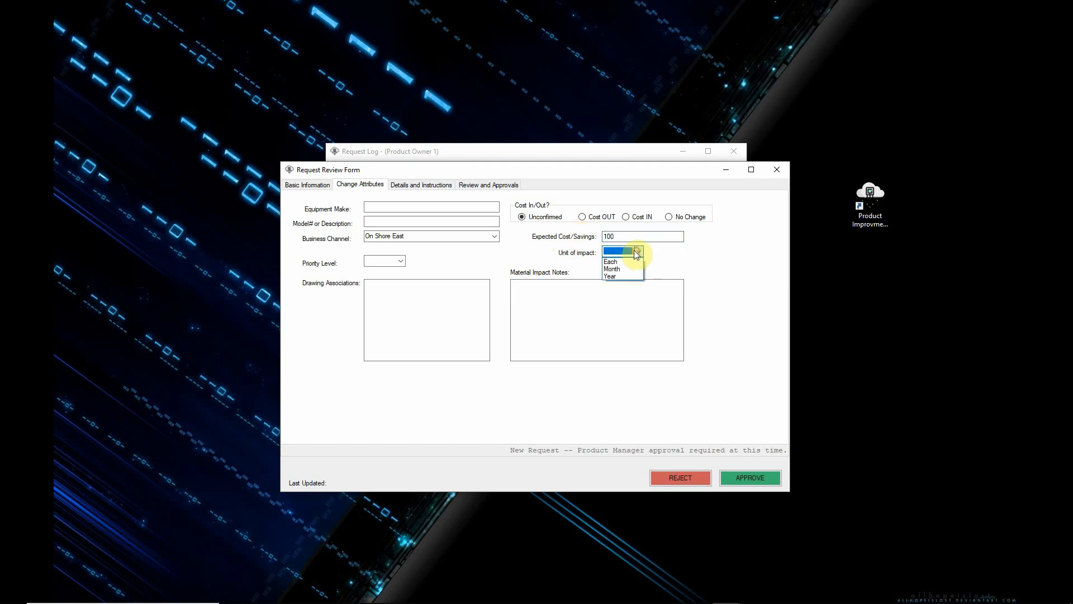
{"action": "left_click", "coordinate": [625, 263]}
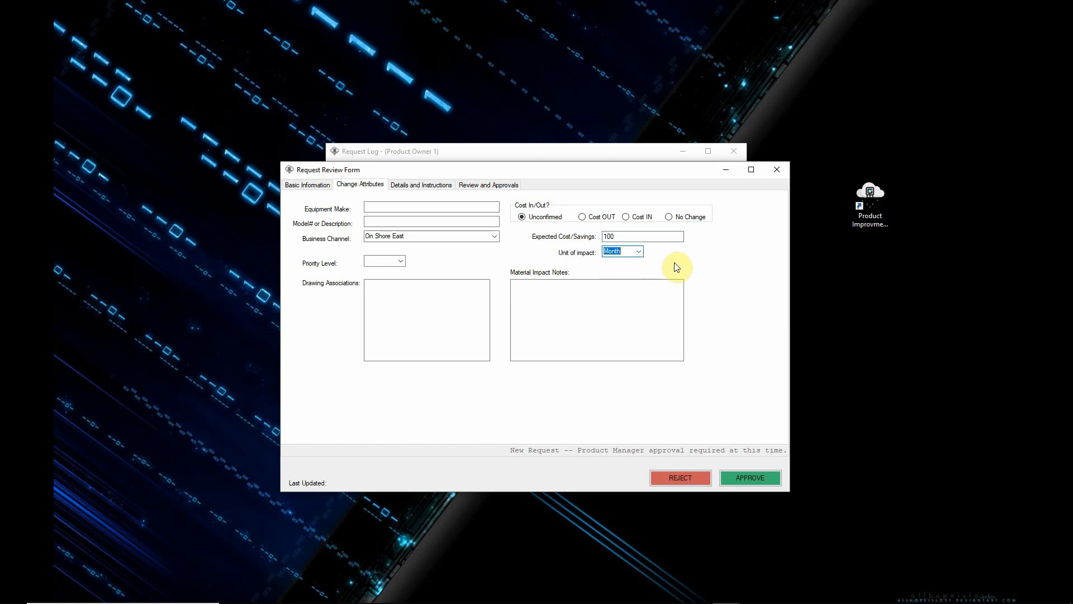
{"action": "left_click", "coordinate": [400, 262]}
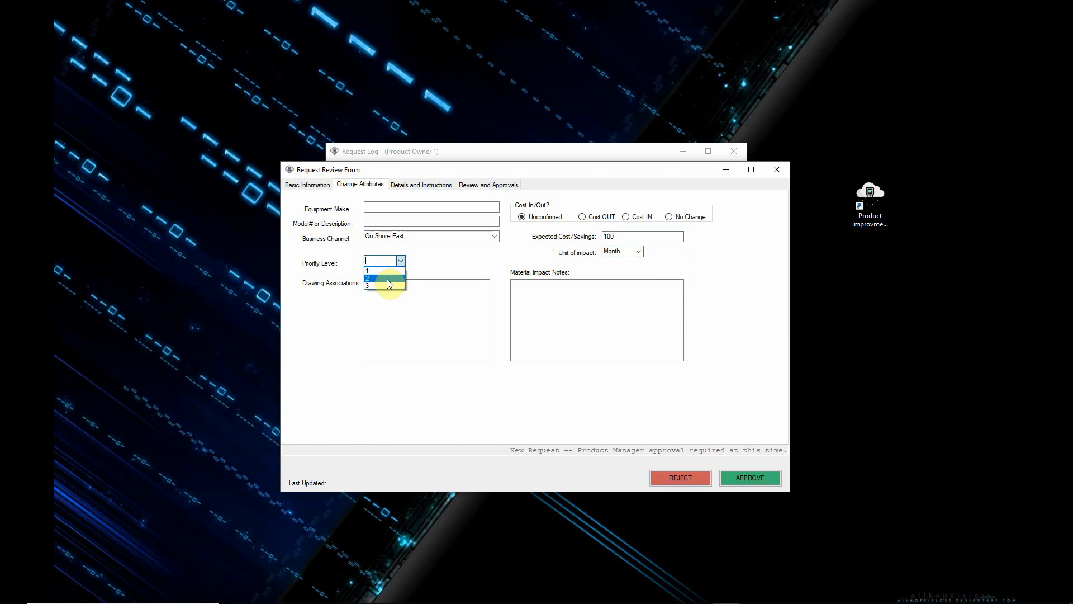
{"action": "left_click", "coordinate": [388, 279]}
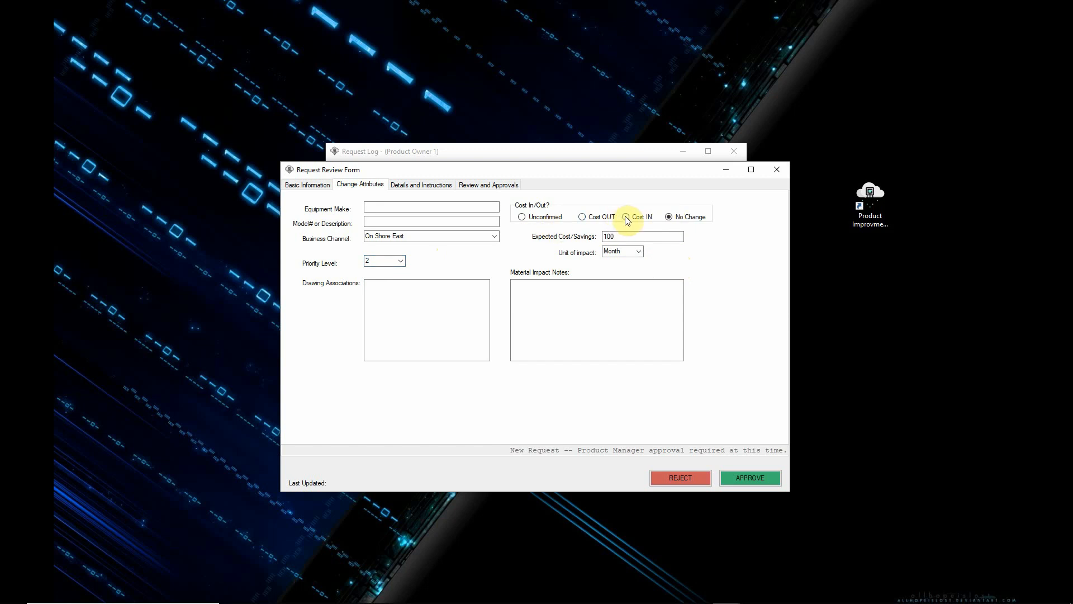
Step: Set the request's cost in/out status to Unconfirmed, approve the request as product owner and dismiss the update notice
{"action": "left_click", "coordinate": [523, 217]}
{"action": "left_click", "coordinate": [744, 478]}
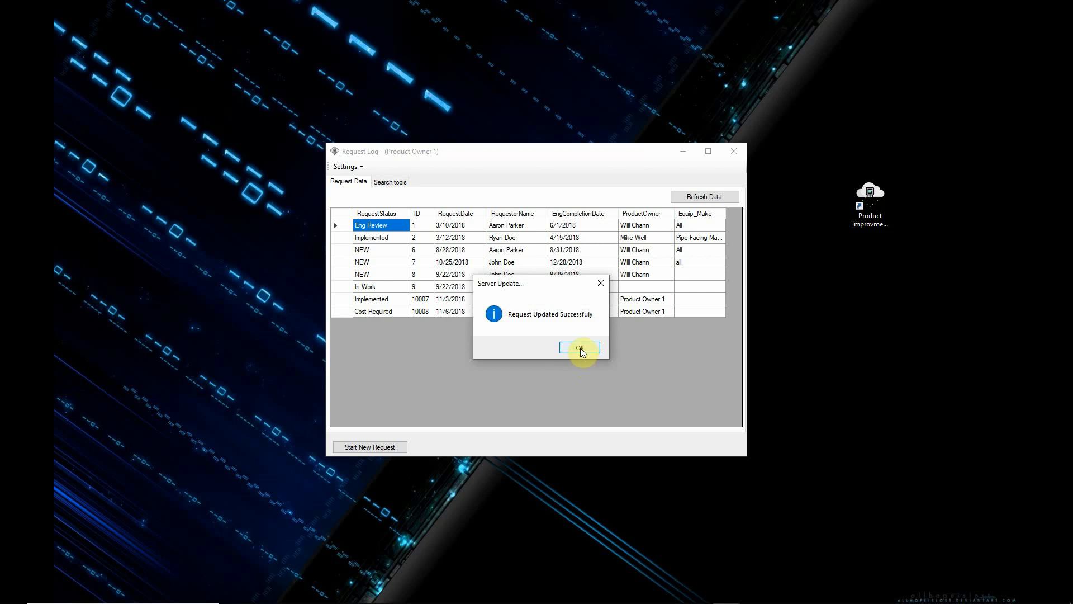
{"action": "left_click", "coordinate": [580, 347]}
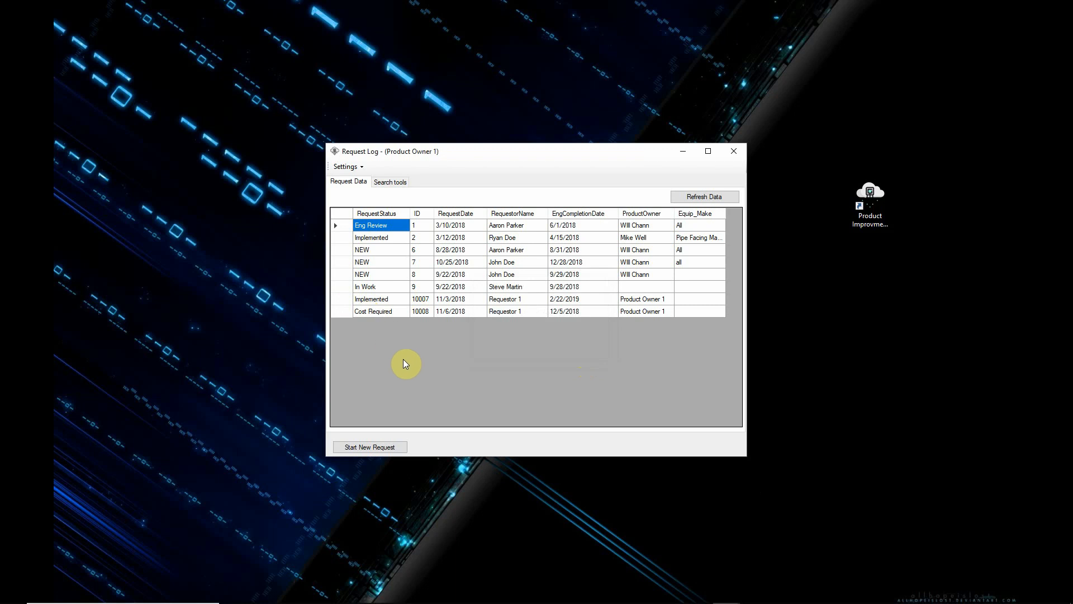
Step: Switch the user login to Cost Ower 1, accepting the password validation
{"action": "left_click", "coordinate": [346, 166]}
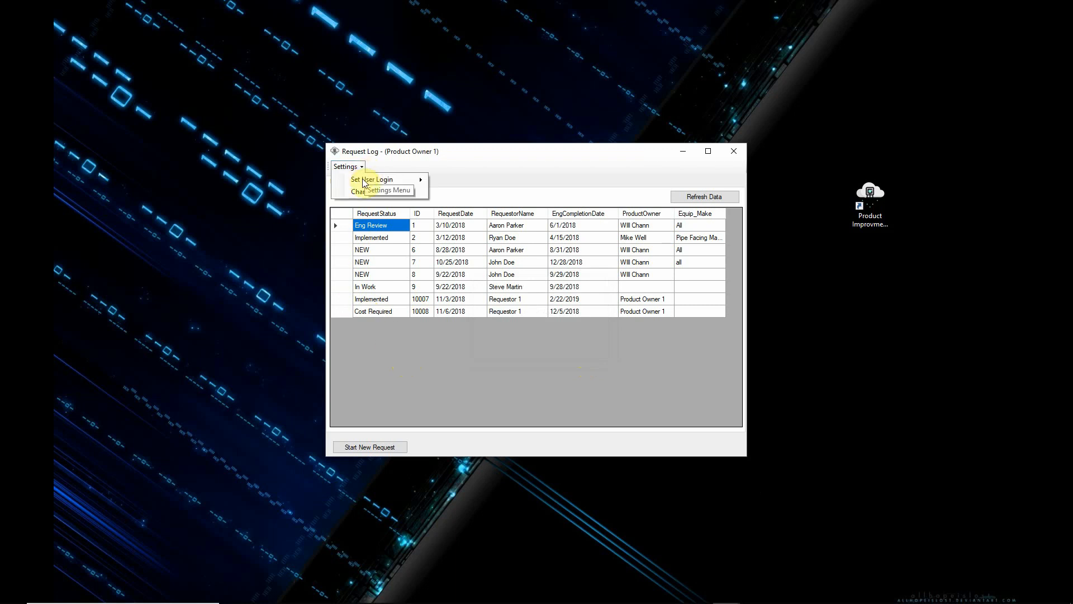
{"action": "mouse_move", "coordinate": [363, 180]}
{"action": "left_click", "coordinate": [512, 182]}
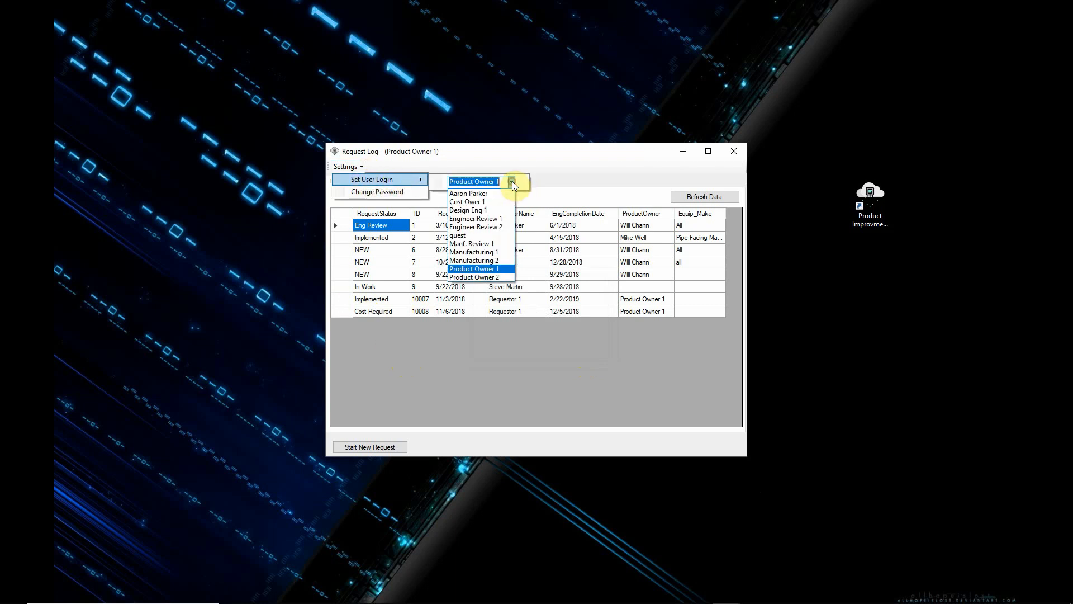
{"action": "left_click", "coordinate": [475, 202]}
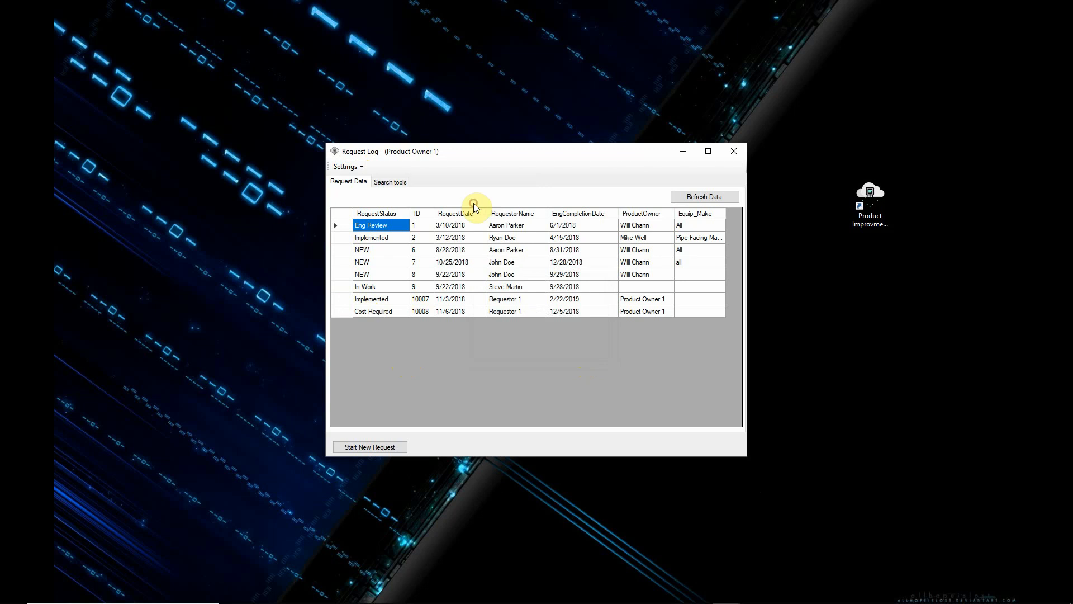
{"action": "left_click", "coordinate": [615, 285]}
Step: Open the new request for costing, mark it as Cost IN with Each as the unit of impact, and approve it
{"action": "double_click", "coordinate": [372, 313]}
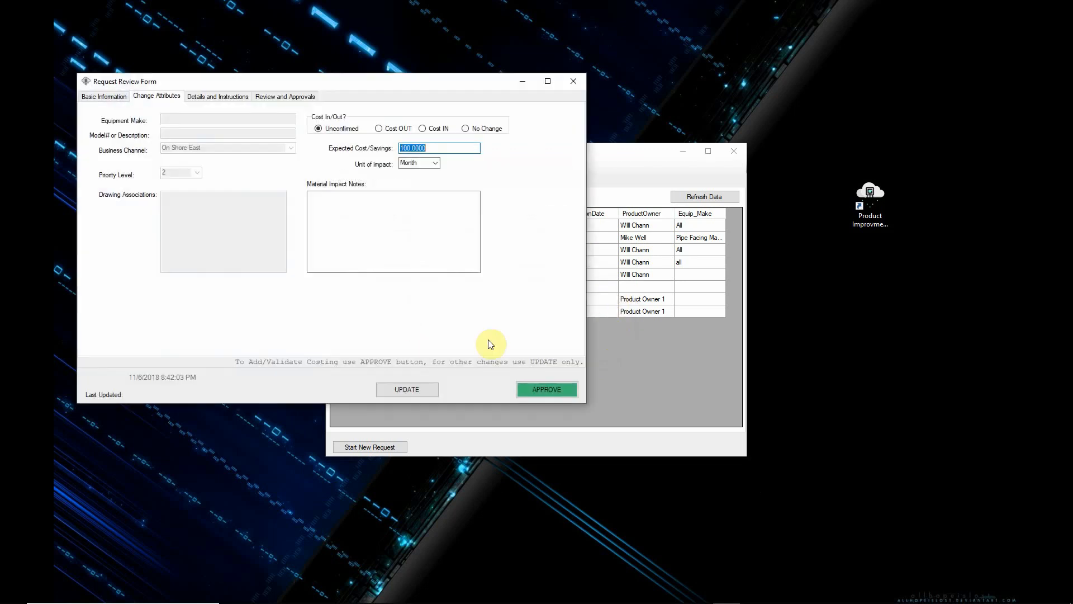
{"action": "left_click_drag", "start_coordinate": [412, 82], "coordinate": [600, 126]}
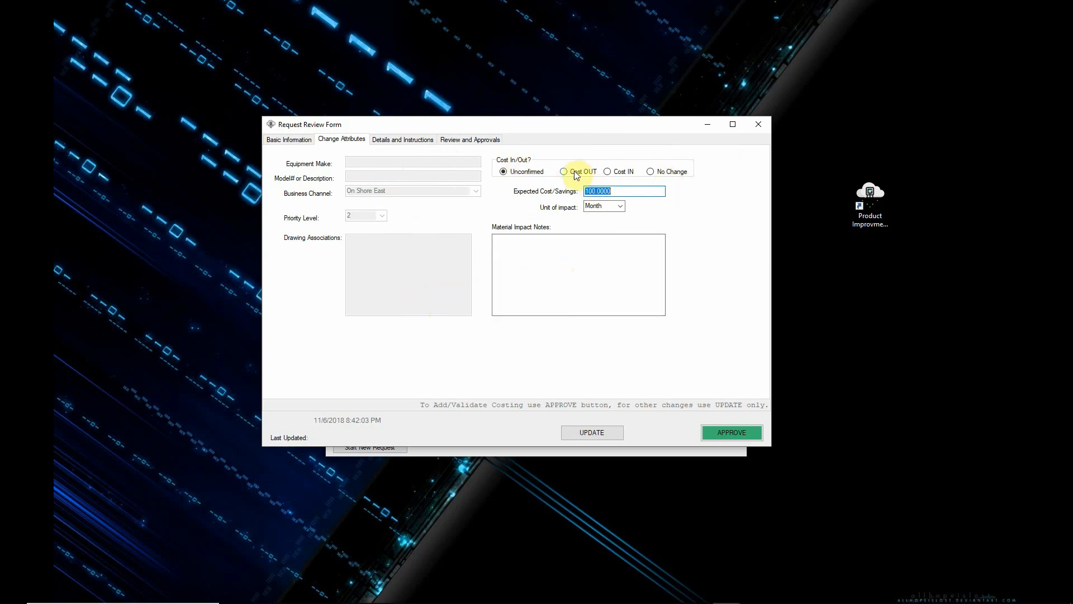
{"action": "left_click", "coordinate": [607, 172]}
{"action": "left_click", "coordinate": [620, 207]}
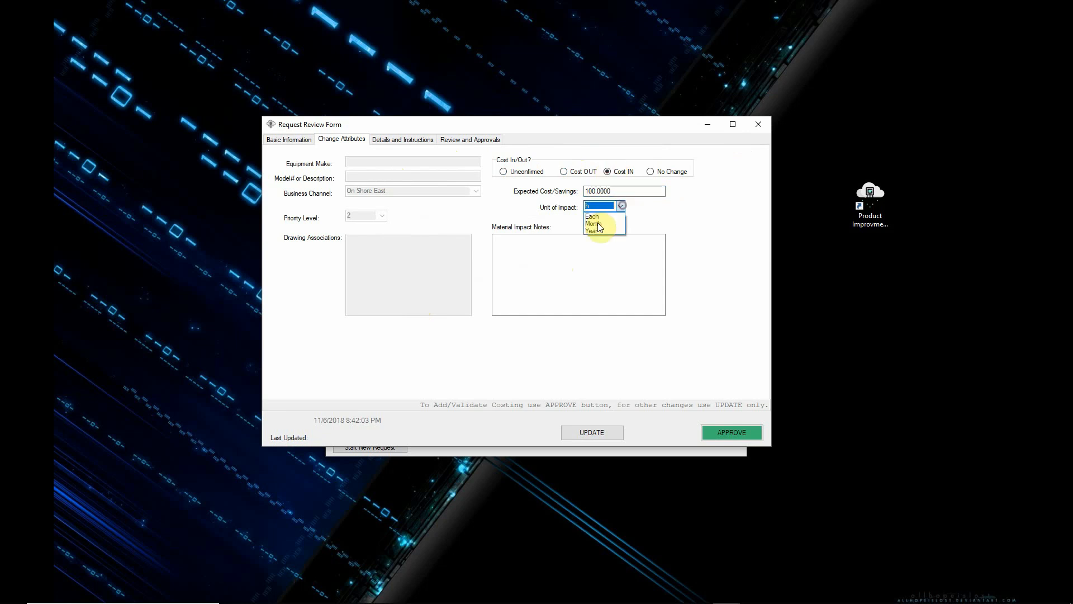
{"action": "left_click", "coordinate": [625, 224]}
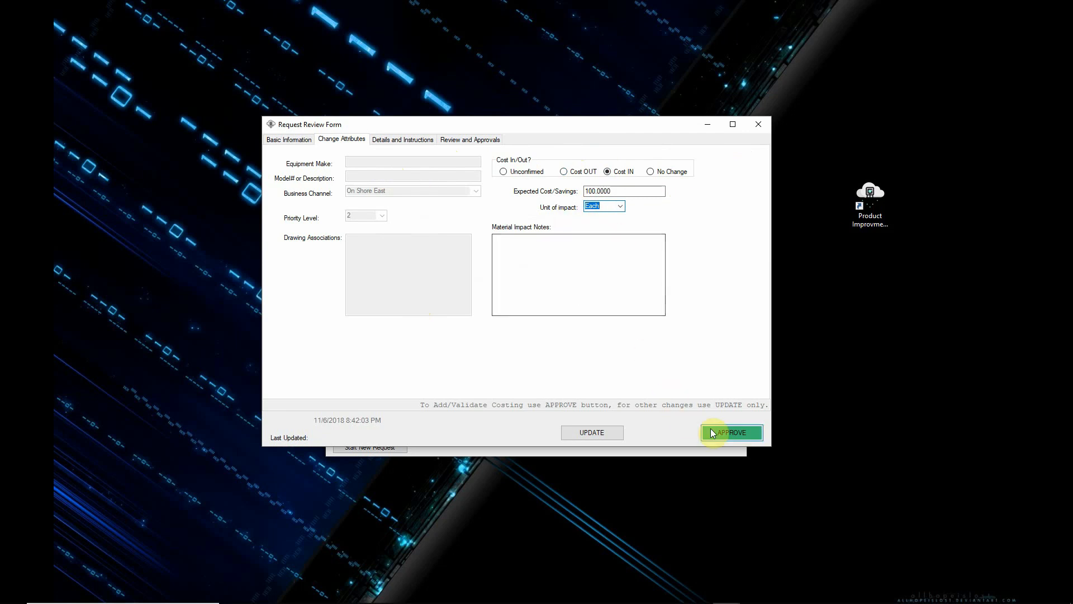
{"action": "left_click", "coordinate": [744, 433]}
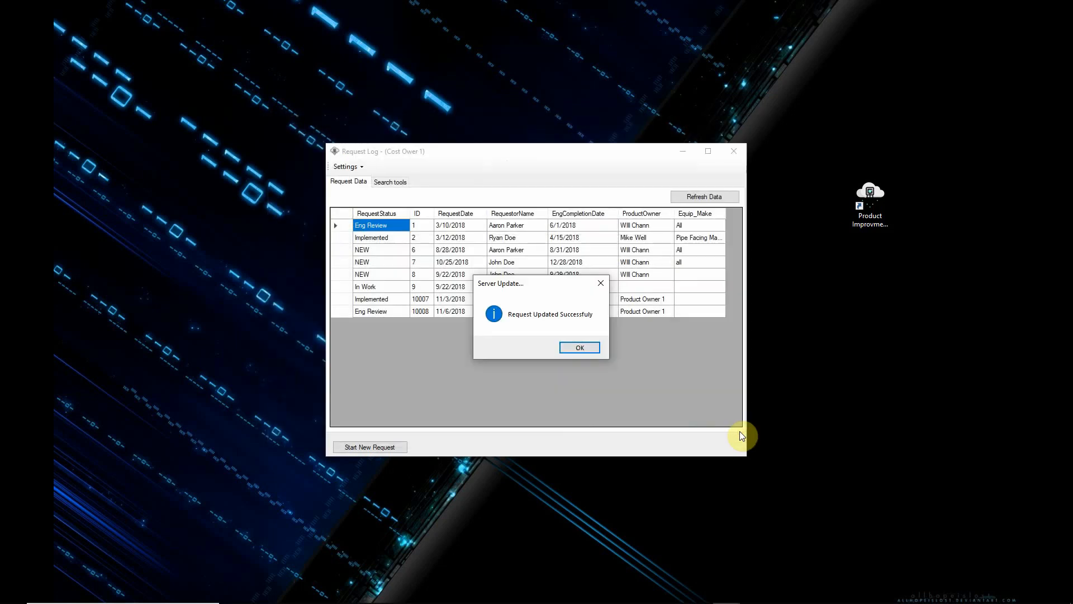
{"action": "left_click", "coordinate": [595, 348]}
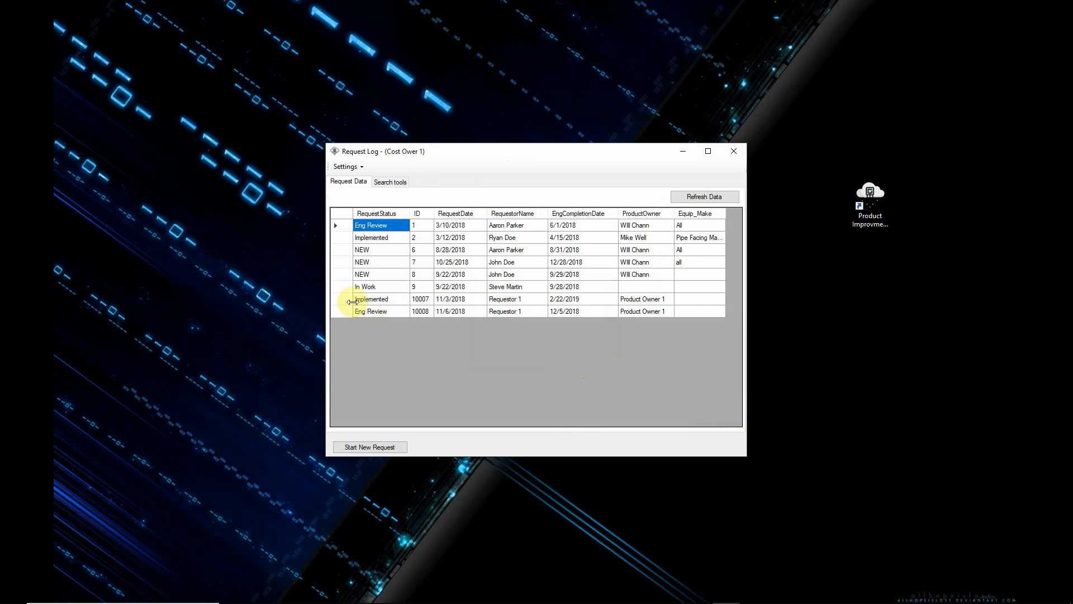
Step: Switch the user login to Engineer Review 2, accepting the password validation
{"action": "left_click", "coordinate": [356, 166]}
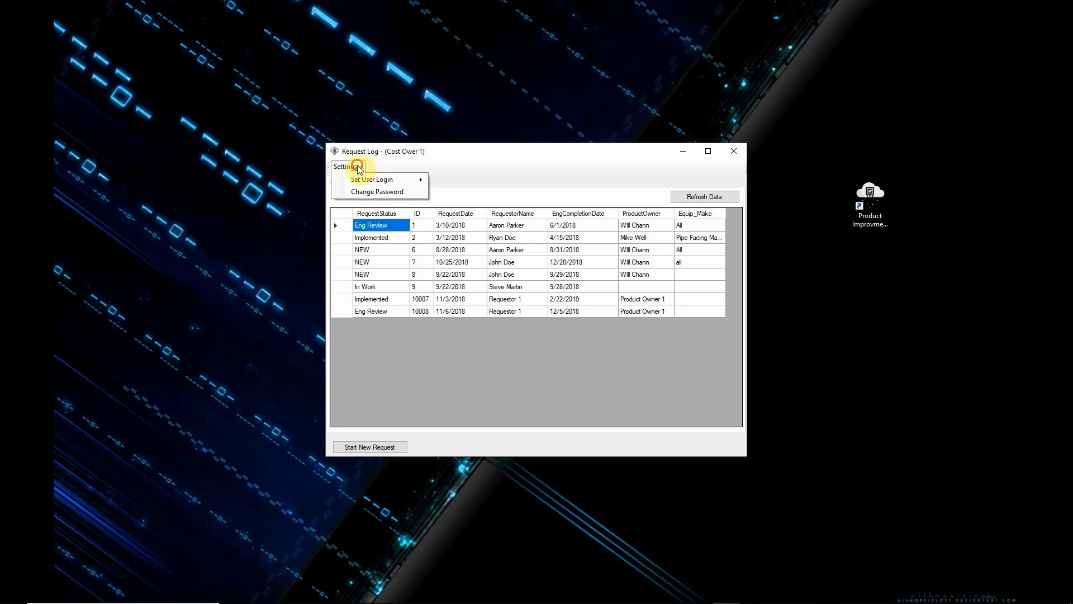
{"action": "mouse_move", "coordinate": [407, 179]}
{"action": "left_click", "coordinate": [511, 183]}
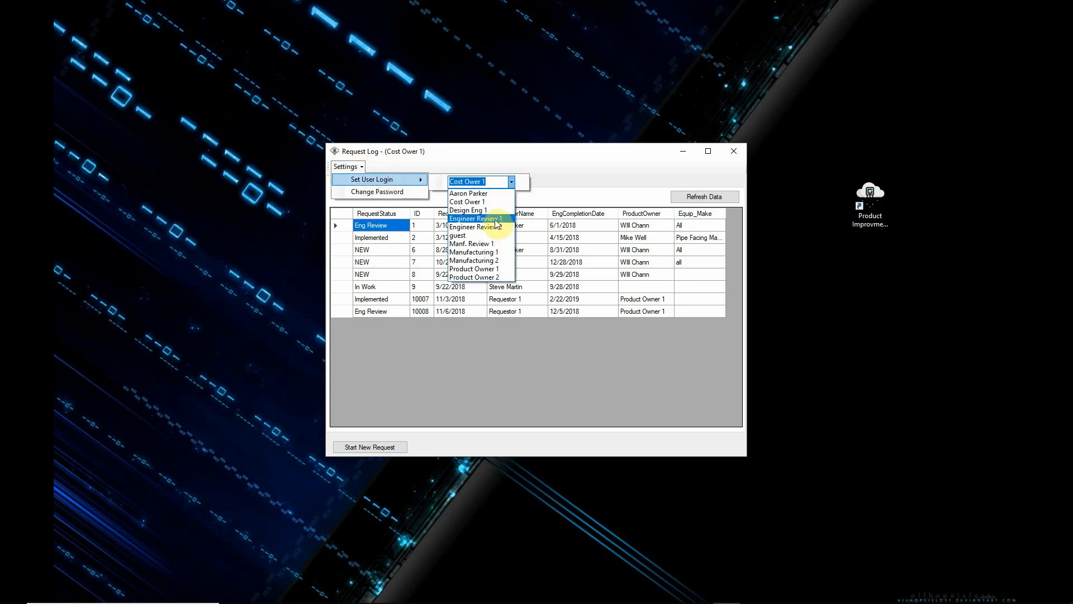
{"action": "left_click", "coordinate": [497, 224]}
{"action": "left_click", "coordinate": [615, 288]}
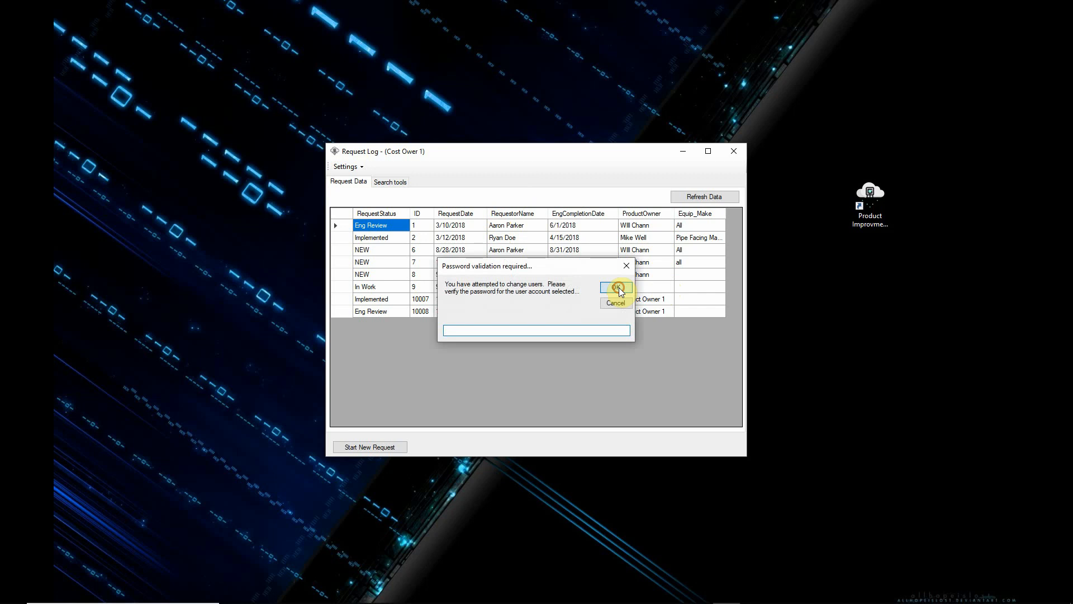
Step: Open the new request for engineering review and check its details and instructions, change attributes and basic information
{"action": "double_click", "coordinate": [403, 311]}
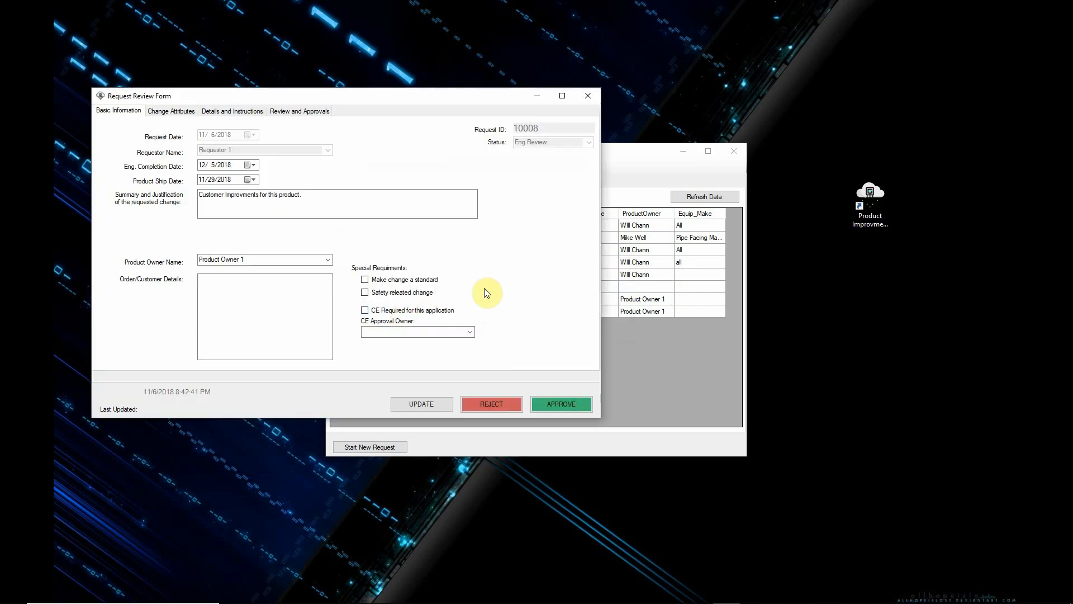
{"action": "left_click_drag", "start_coordinate": [403, 89], "coordinate": [597, 88]}
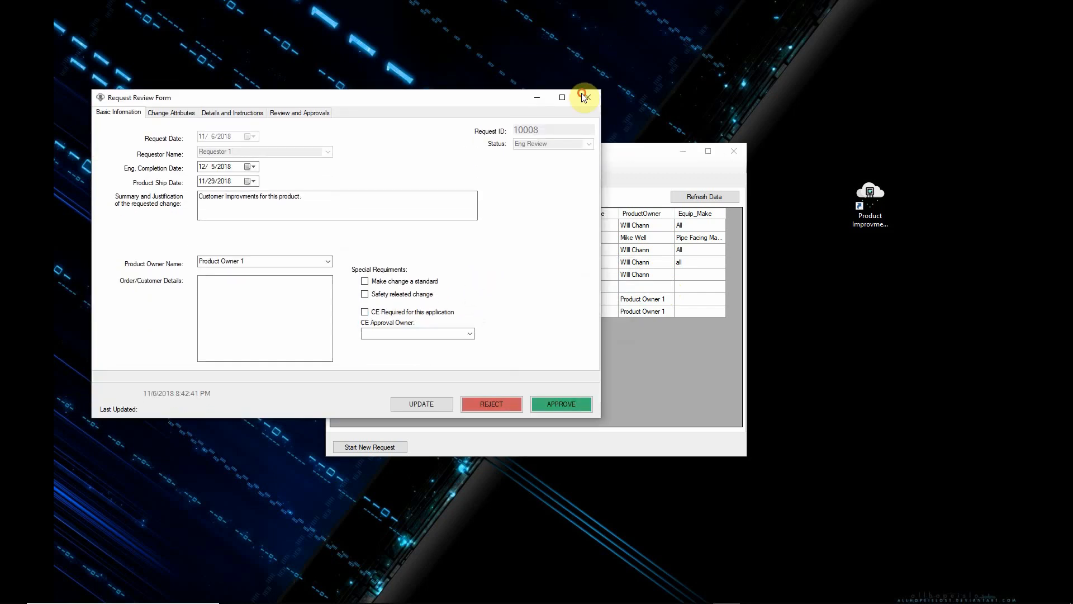
{"action": "left_click_drag", "start_coordinate": [442, 99], "coordinate": [622, 108]}
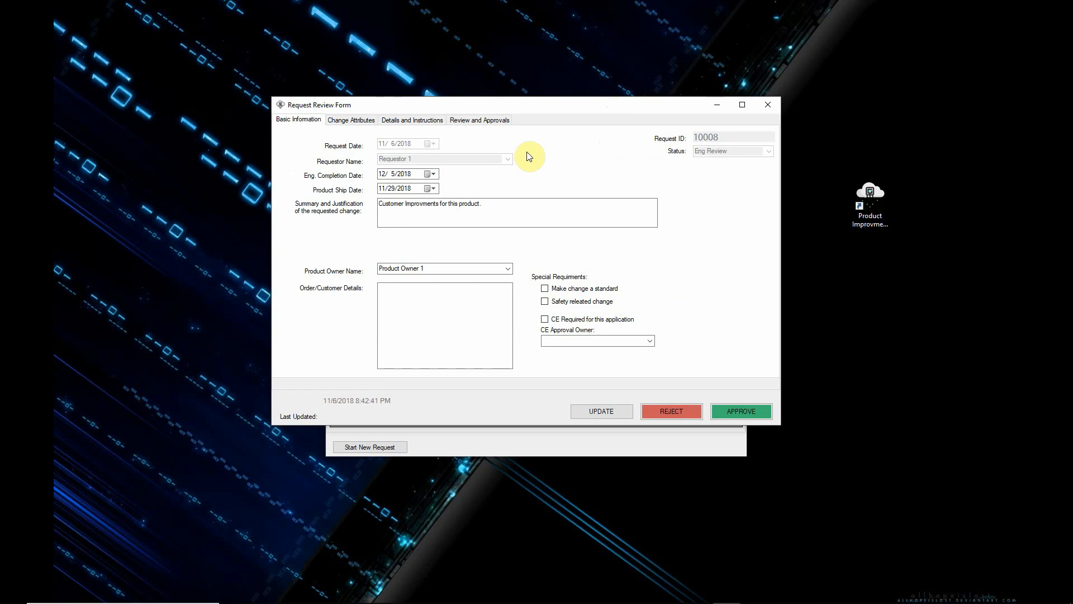
{"action": "left_click", "coordinate": [394, 122]}
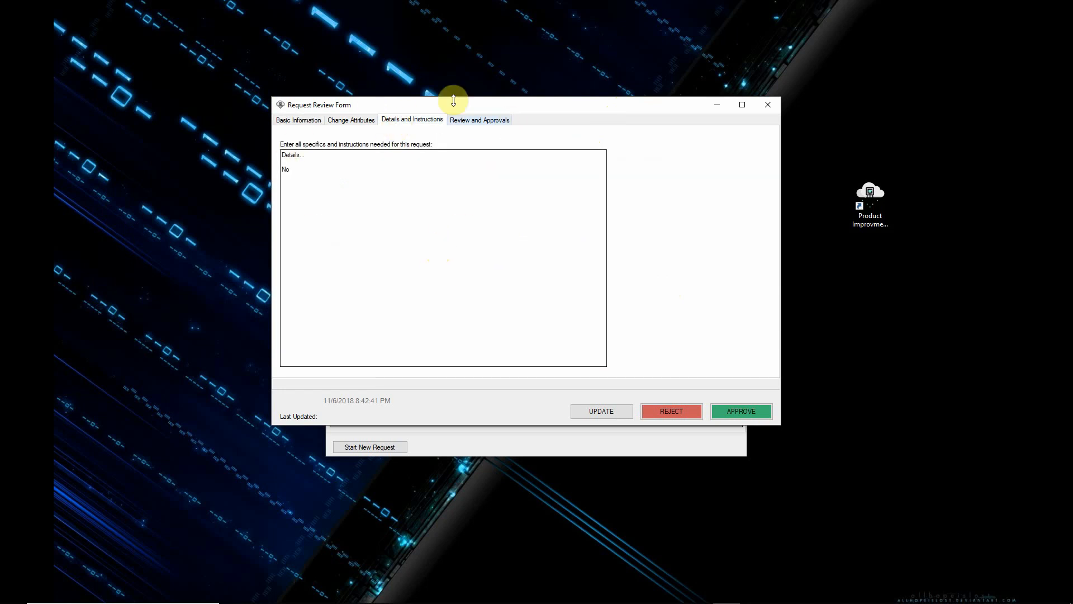
{"action": "left_click", "coordinate": [353, 120]}
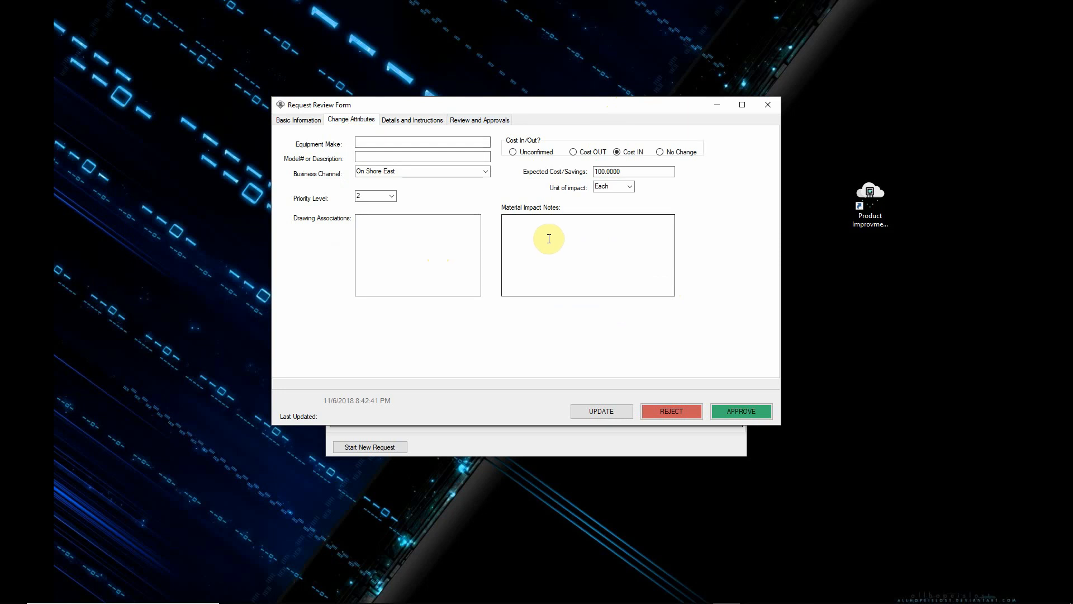
{"action": "left_click", "coordinate": [312, 119]}
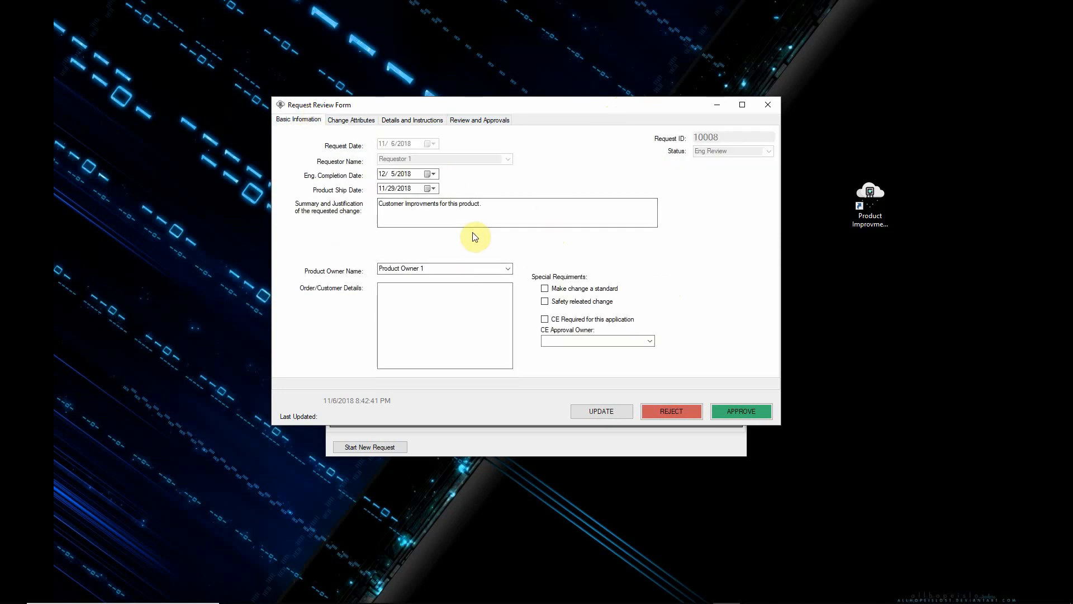
Step: In the engineering review, choose Engineer Review 2 as reviewer, enter "This is a great idea." as review notes, and approve the request
{"action": "left_click", "coordinate": [469, 121]}
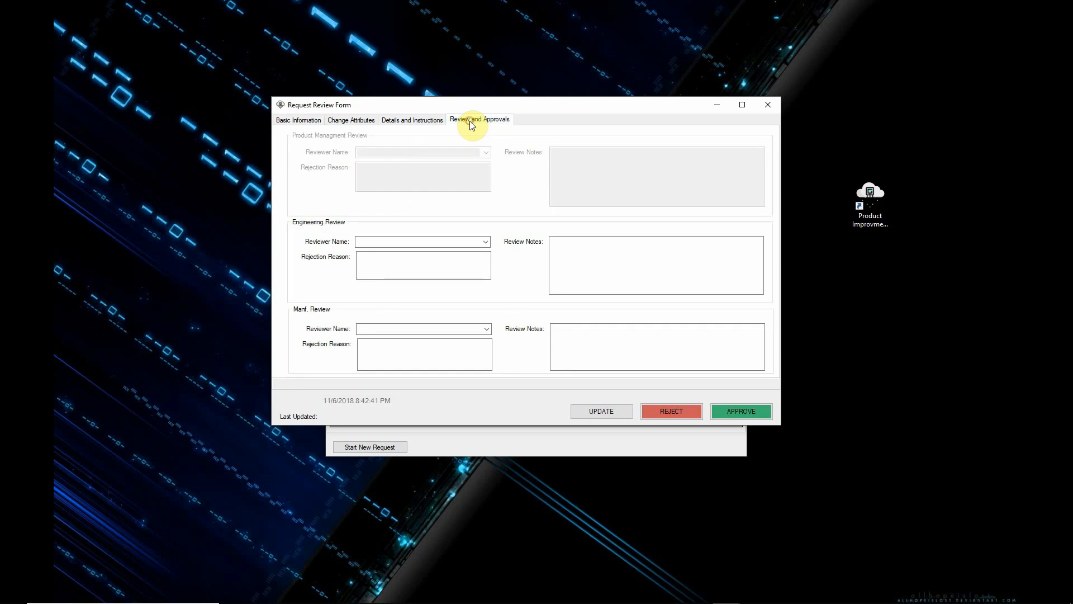
{"action": "left_click", "coordinate": [488, 243]}
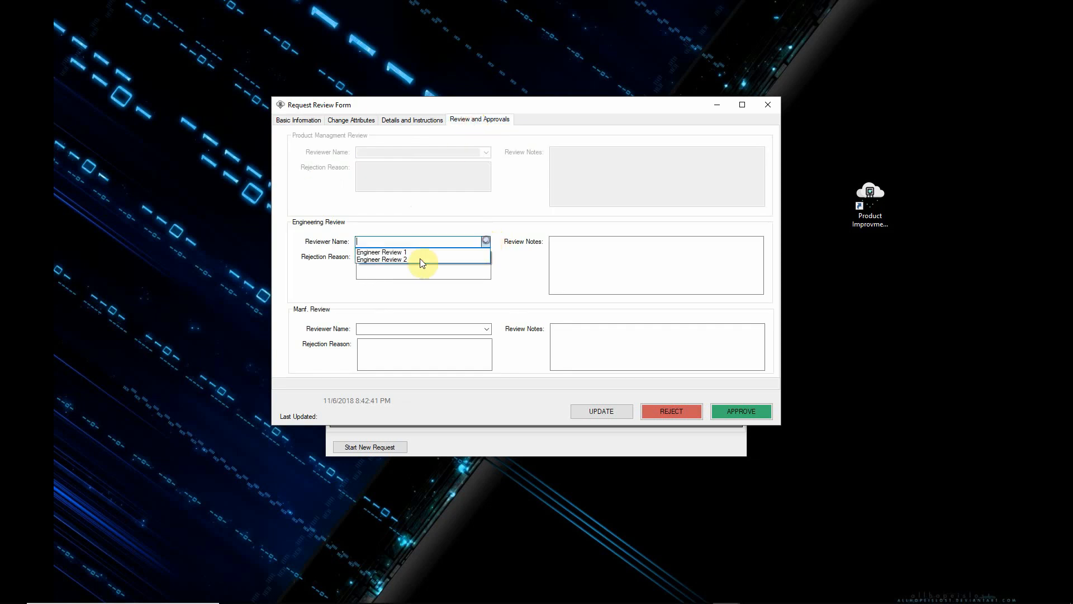
{"action": "left_click", "coordinate": [414, 258]}
{"action": "left_click", "coordinate": [615, 258]}
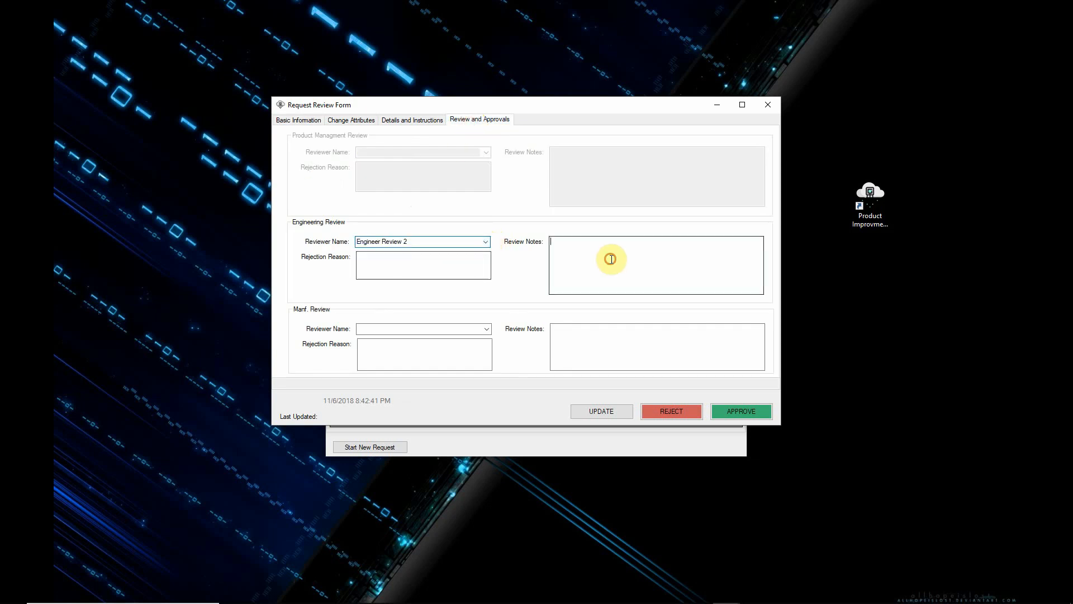
{"action": "type", "text": "This is "}
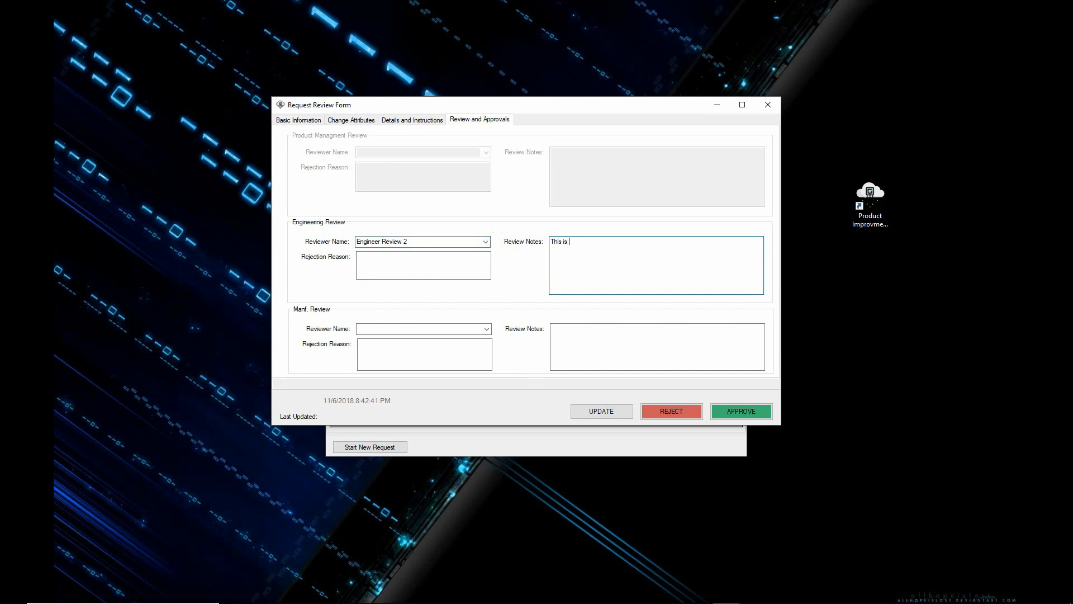
{"action": "type", "text": "a great idea."}
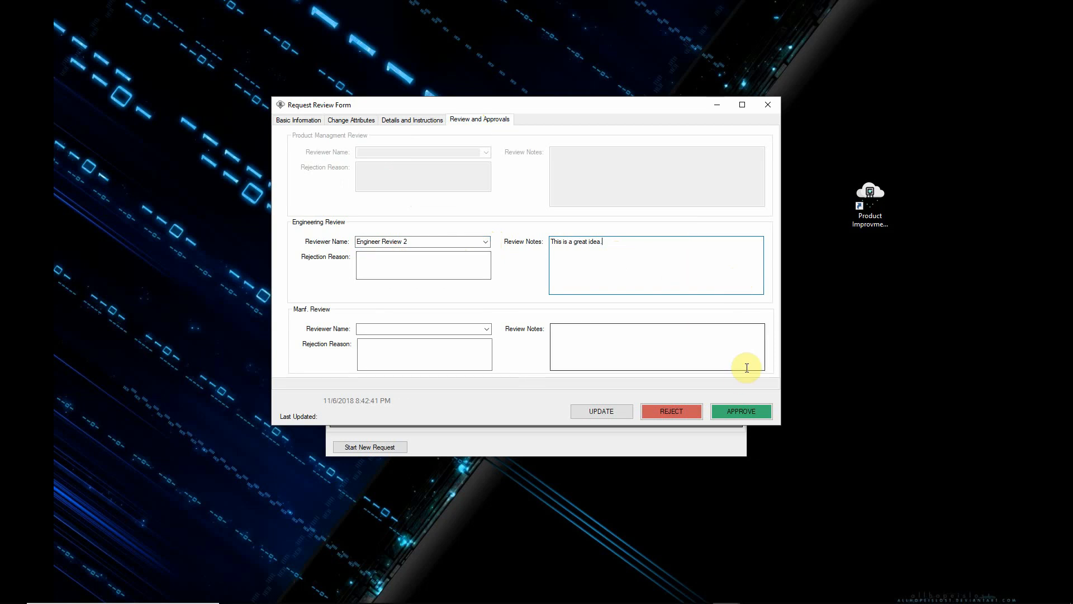
{"action": "left_click", "coordinate": [748, 411]}
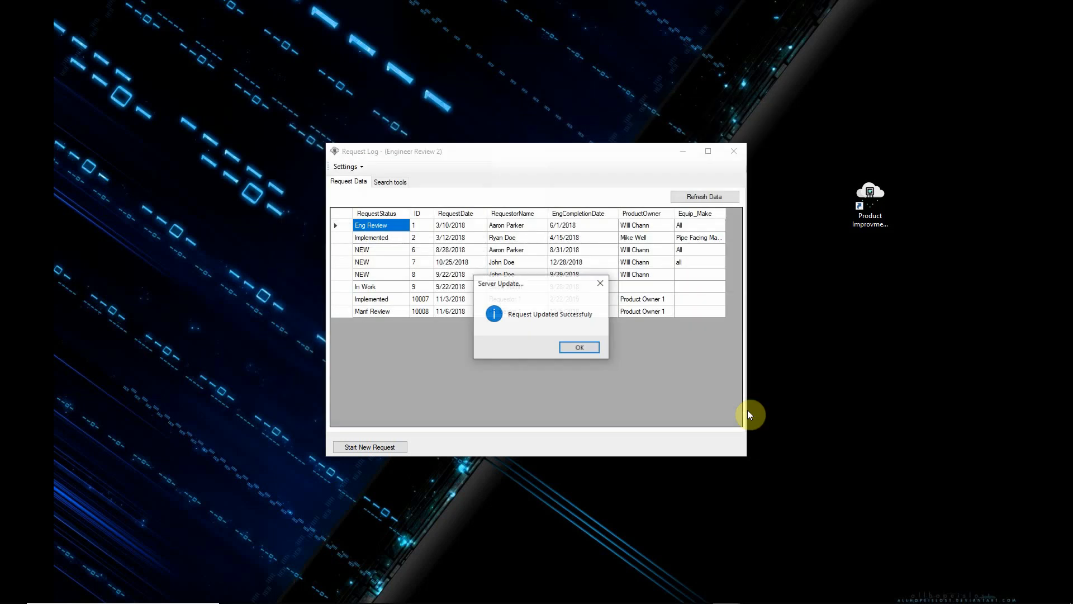
{"action": "left_click", "coordinate": [575, 349]}
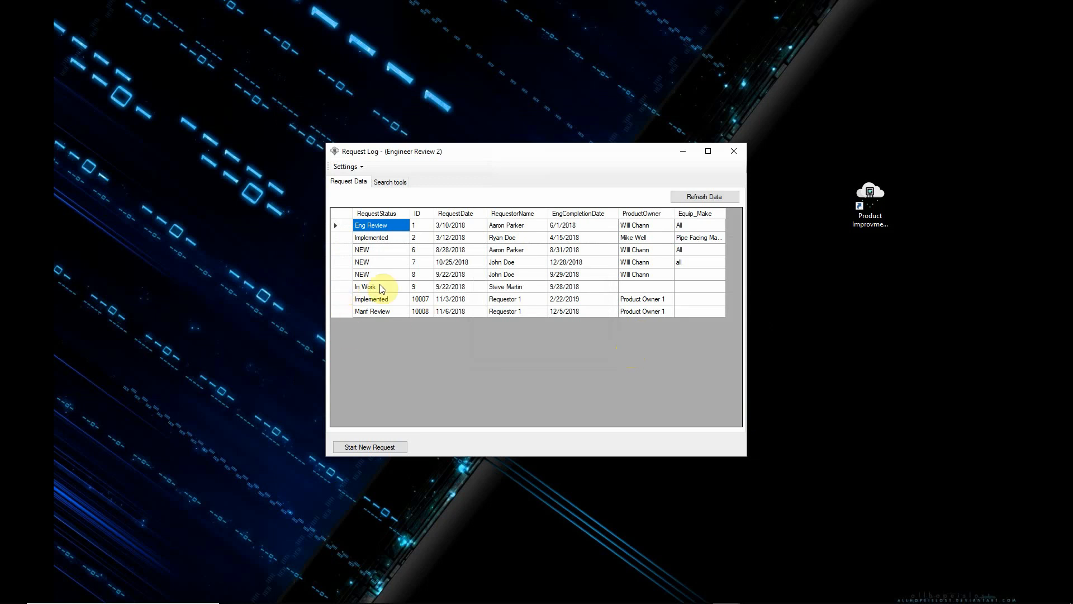
Step: Switch the user login to Manufacturing 2, accepting the password validation
{"action": "left_click", "coordinate": [362, 168]}
{"action": "mouse_move", "coordinate": [399, 180]}
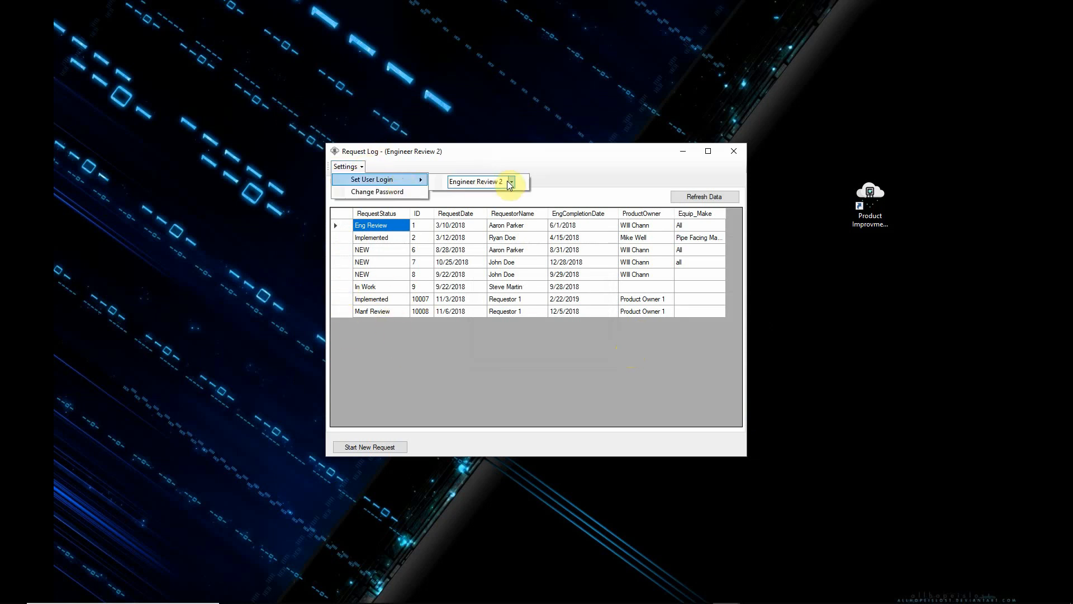
{"action": "left_click", "coordinate": [512, 182]}
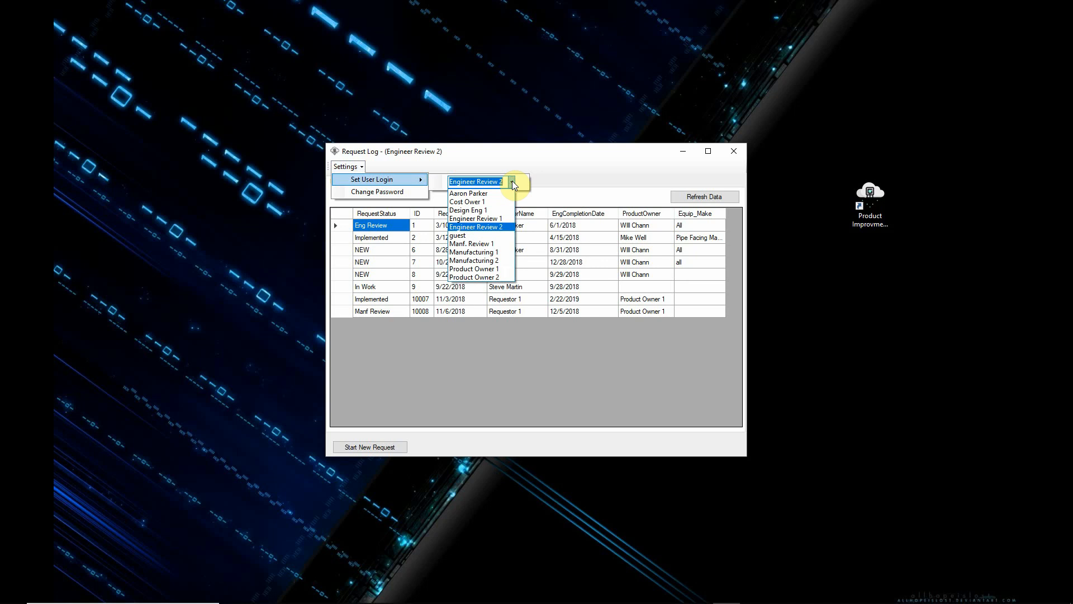
{"action": "left_click", "coordinate": [474, 261]}
{"action": "left_click", "coordinate": [611, 284]}
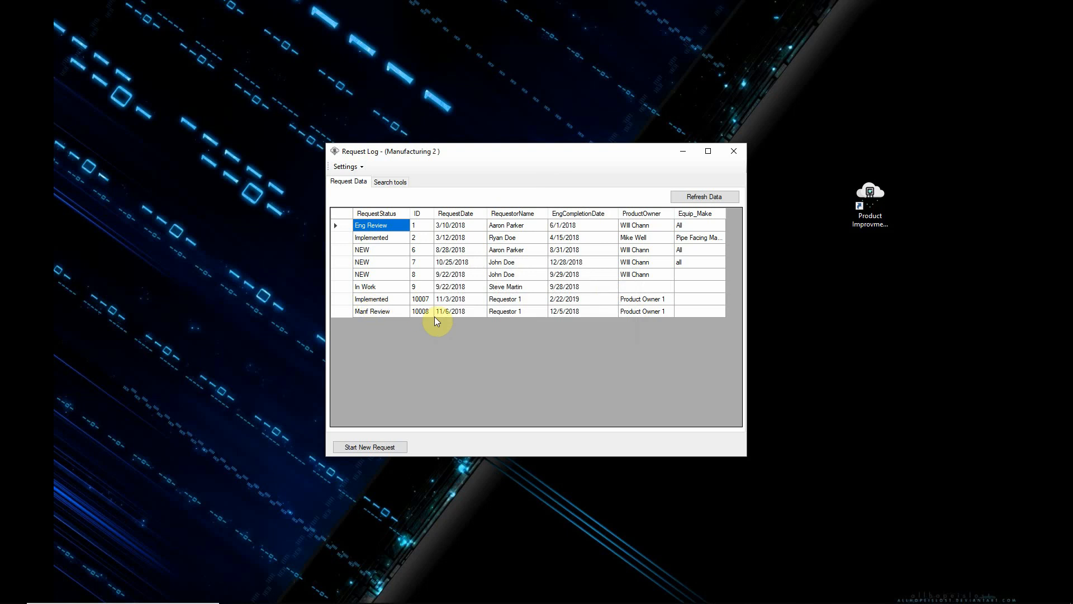
Step: Open the new request for manufacturing review and check its basic information, change attributes, and details and instructions
{"action": "double_click", "coordinate": [420, 312]}
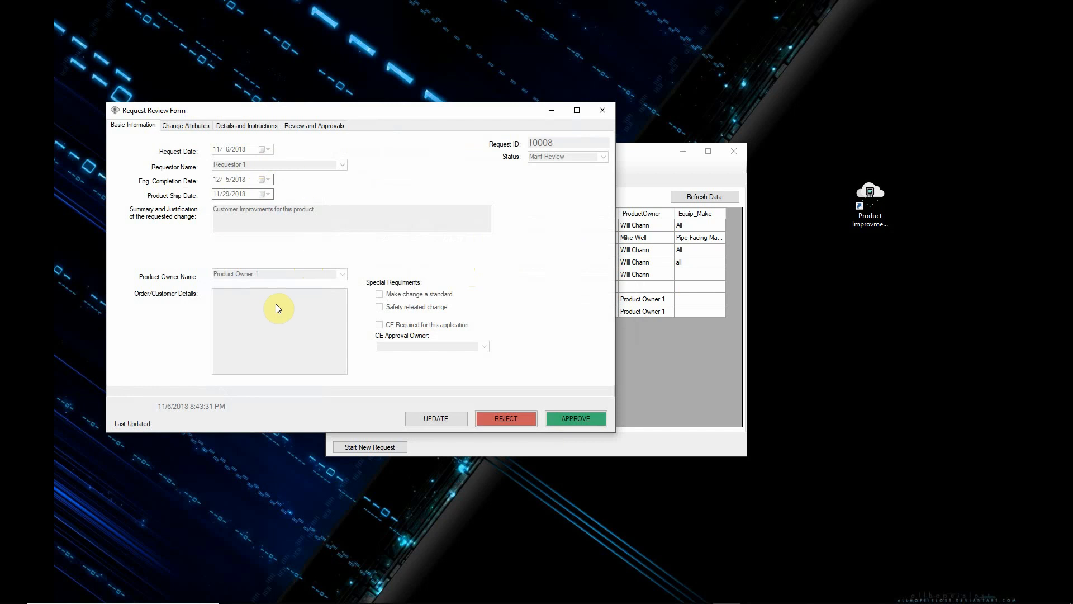
{"action": "left_click", "coordinate": [177, 127]}
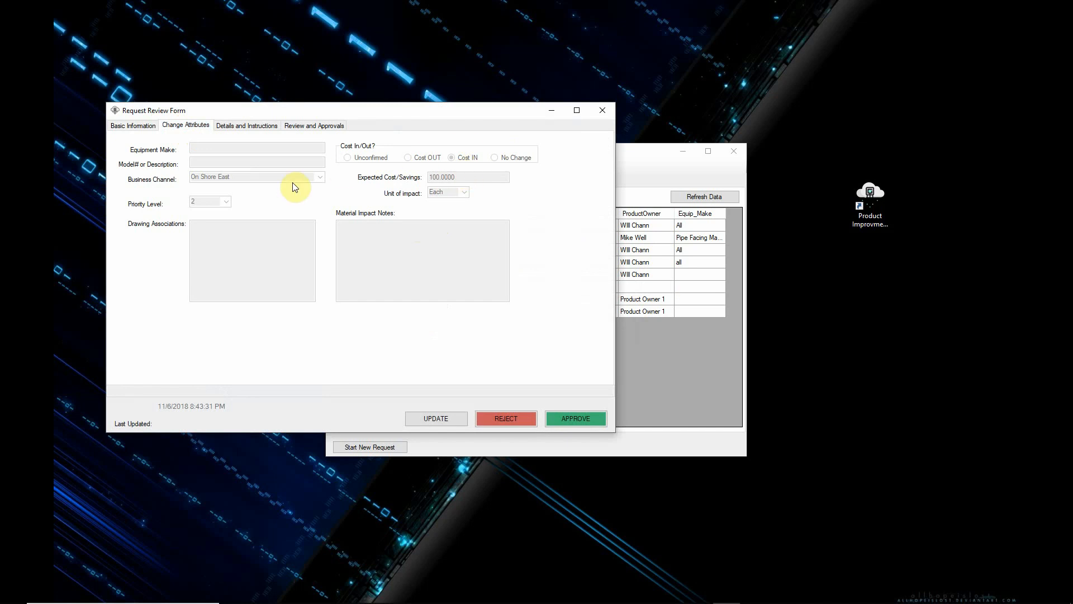
{"action": "left_click", "coordinate": [249, 124]}
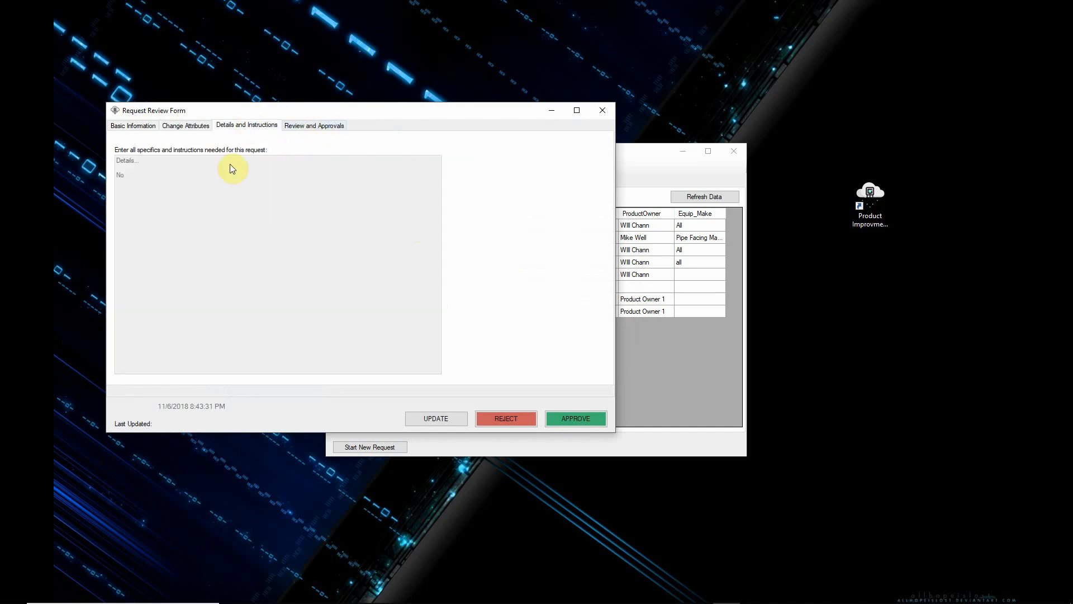
Step: In the manufacturing review, choose Manf. Review 1 as reviewer, enter "We are ready." as review notes, and approve the request
{"action": "left_click", "coordinate": [320, 128]}
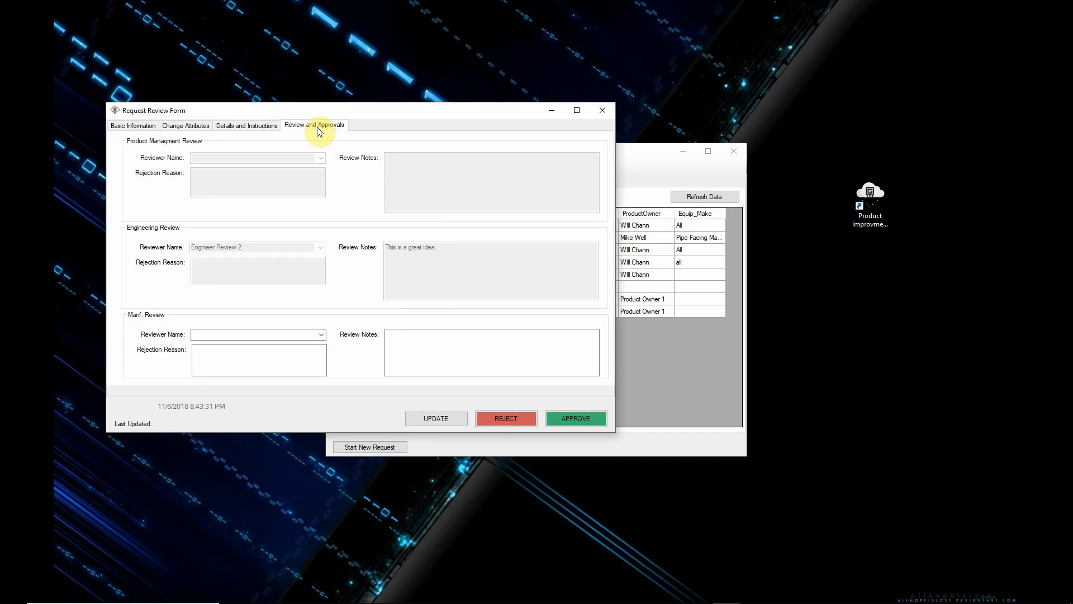
{"action": "left_click", "coordinate": [322, 335]}
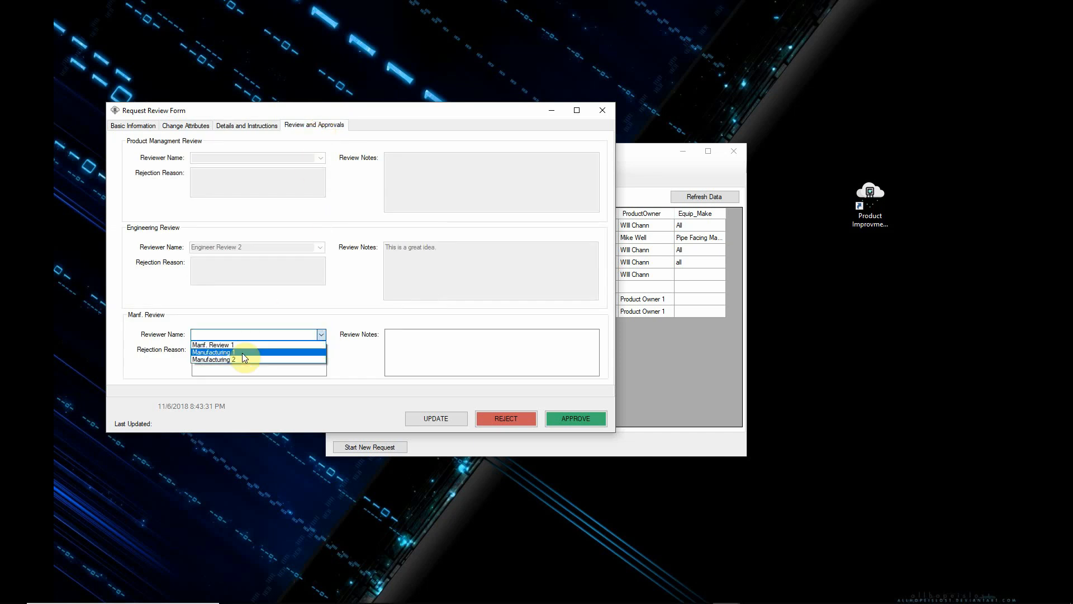
{"action": "left_click", "coordinate": [239, 345]}
{"action": "left_click", "coordinate": [439, 346]}
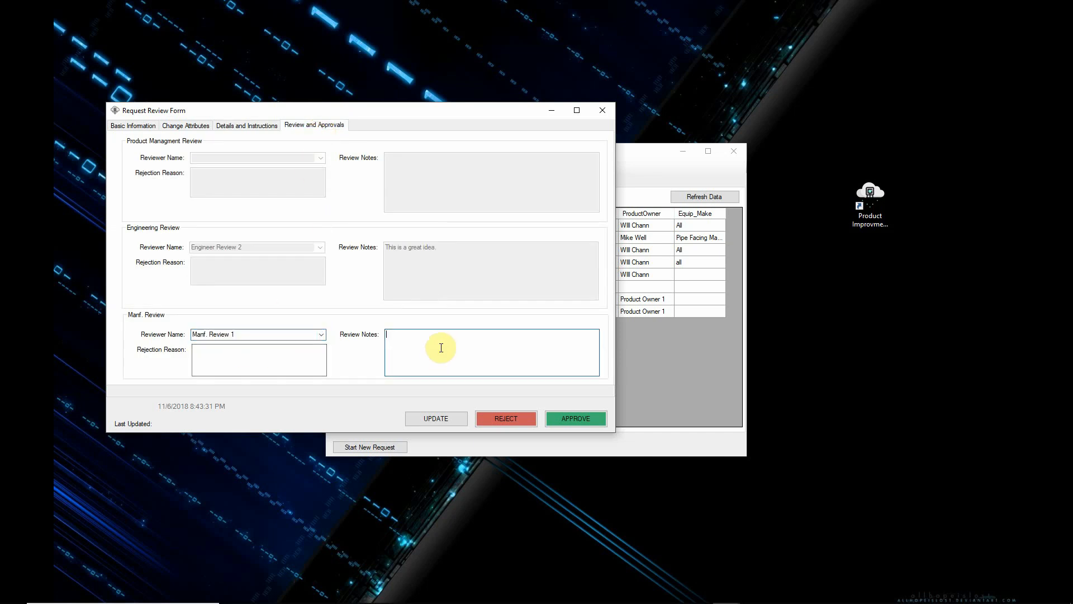
{"action": "type", "text": "We are ready."}
{"action": "left_click", "coordinate": [577, 419]}
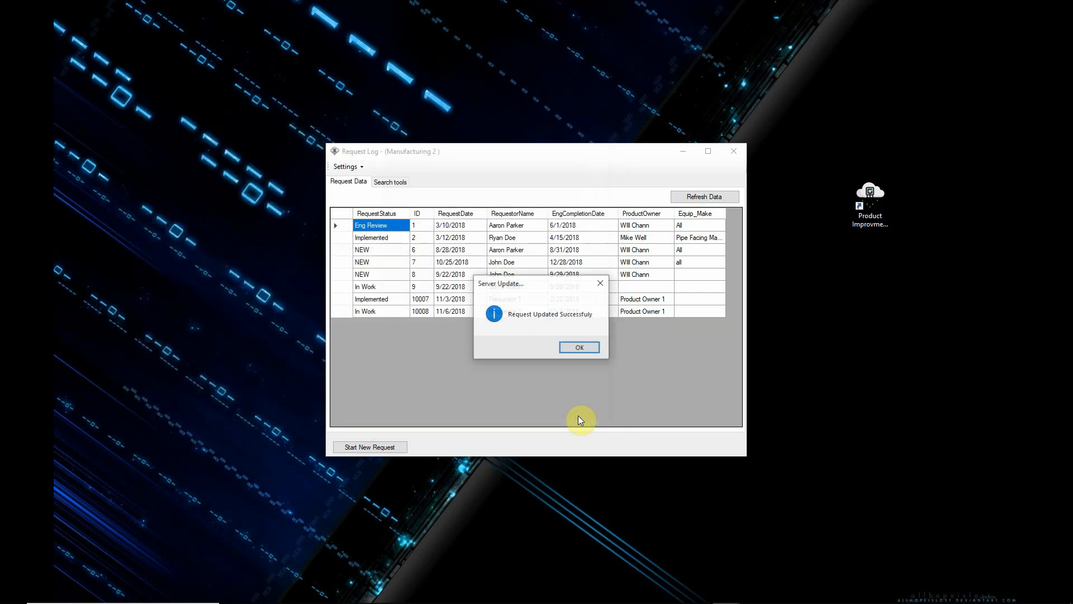
{"action": "left_click", "coordinate": [585, 346]}
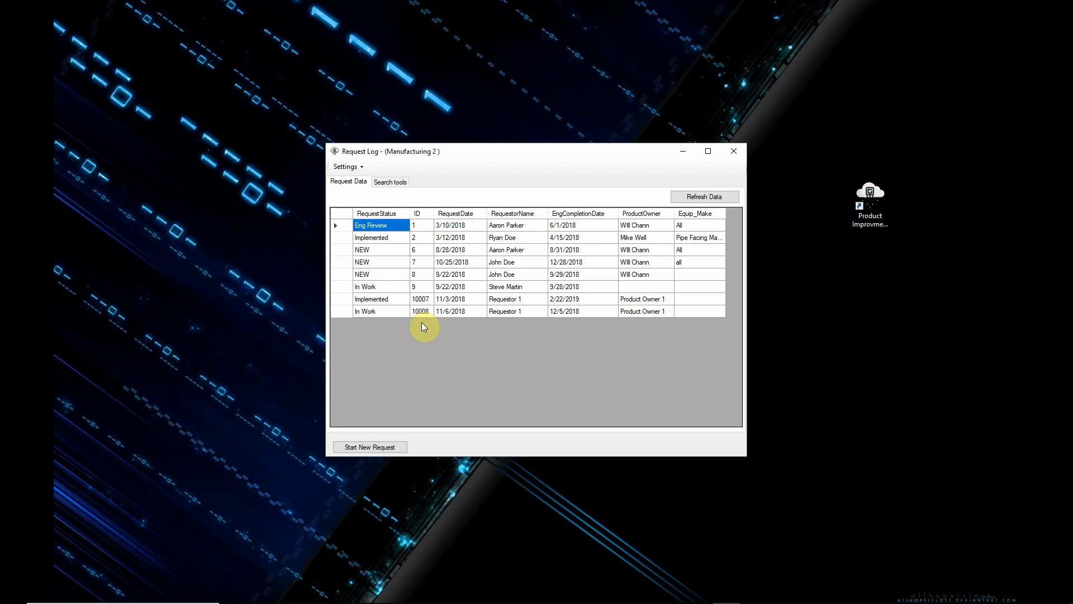
Step: Switch the user login to Design Eng 1, accepting the password validation
{"action": "left_click", "coordinate": [353, 166]}
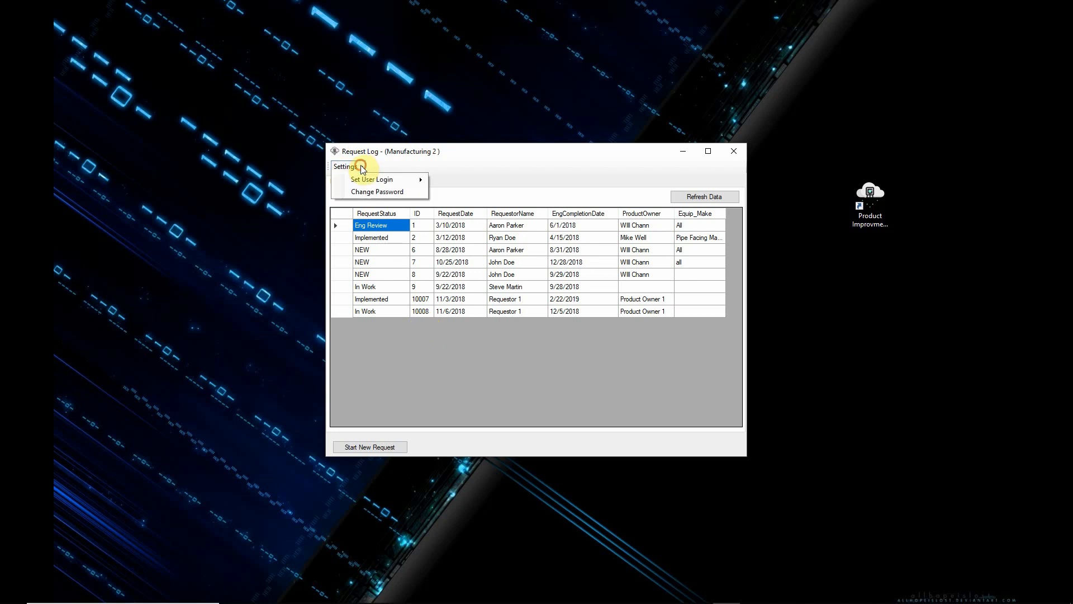
{"action": "mouse_move", "coordinate": [374, 180]}
{"action": "left_click", "coordinate": [512, 181]}
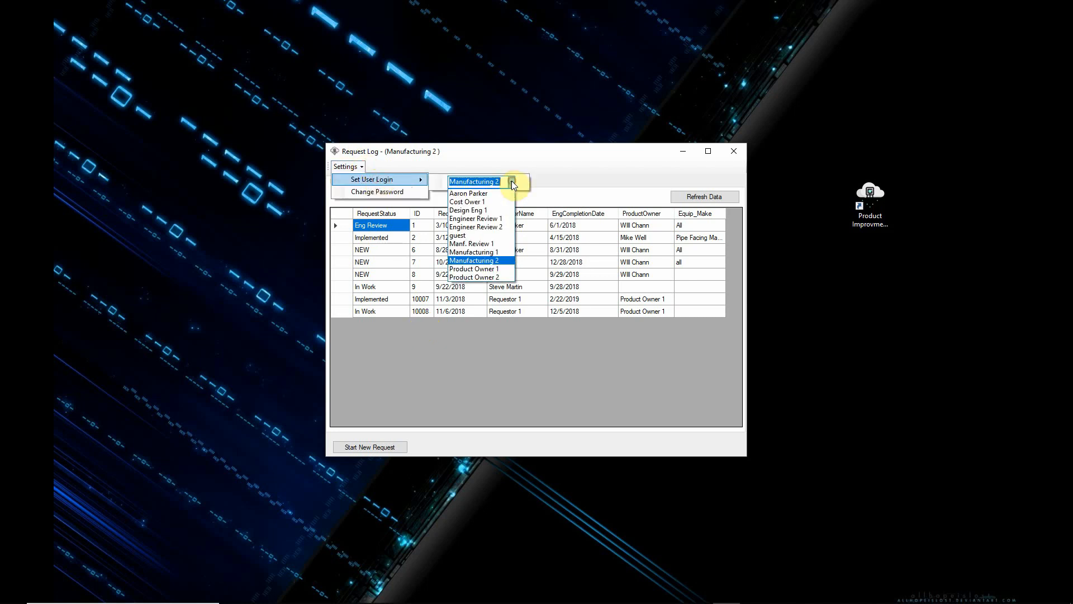
{"action": "left_click", "coordinate": [479, 223]}
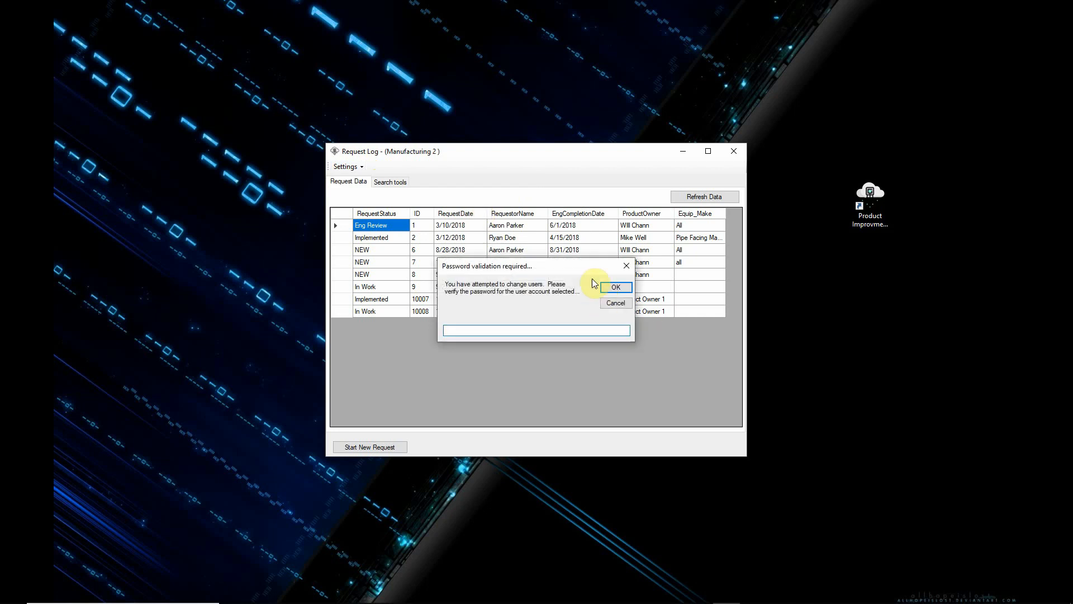
{"action": "left_click", "coordinate": [617, 288]}
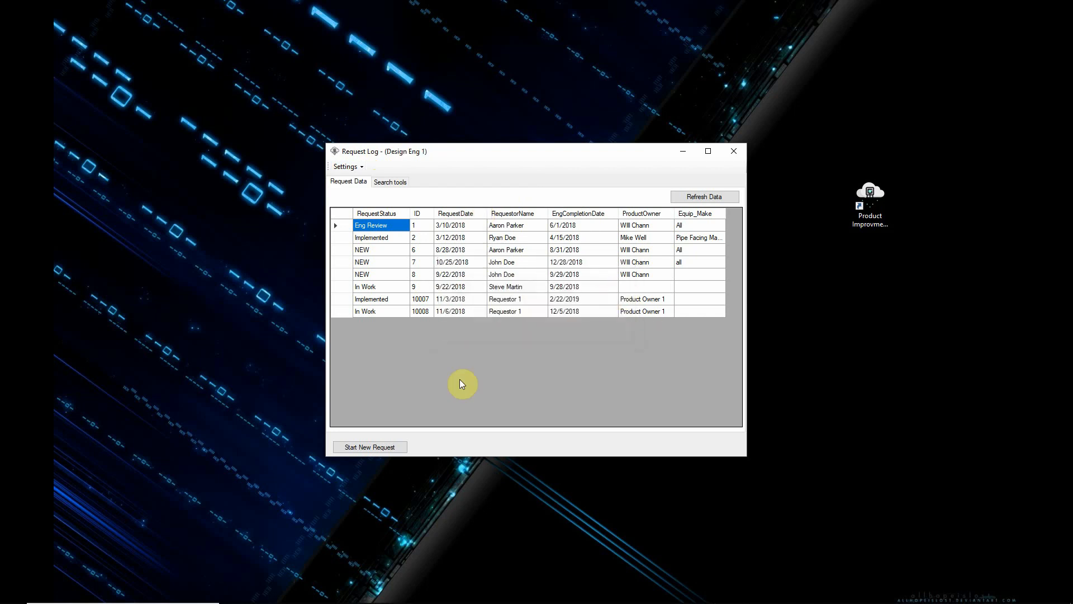
Step: Open the new request as design engineer and check its details and instructions and its reviews and approvals
{"action": "double_click", "coordinate": [368, 312]}
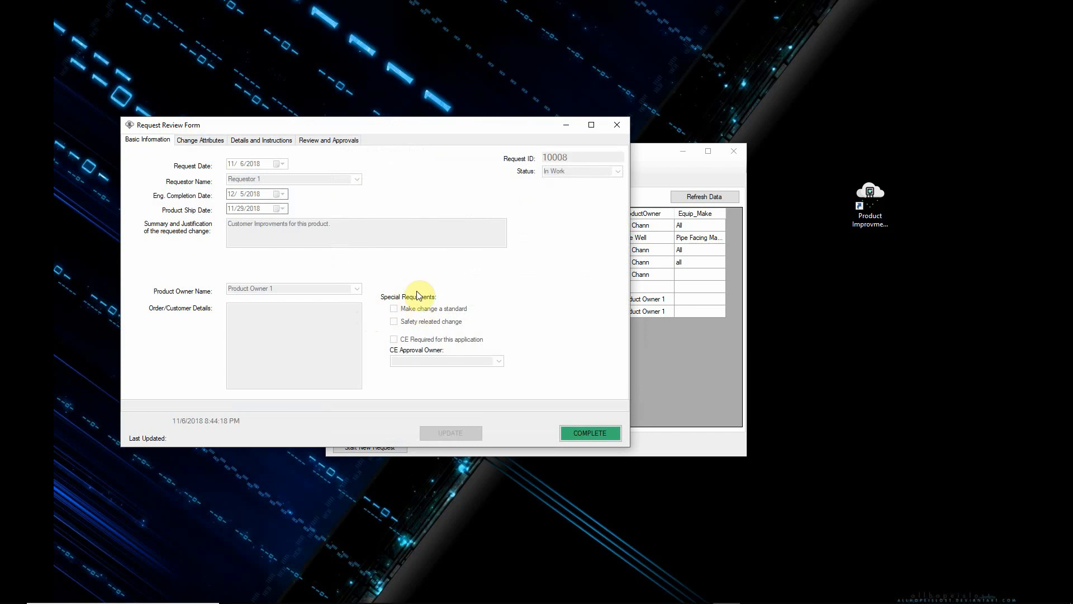
{"action": "left_click_drag", "start_coordinate": [378, 128], "coordinate": [562, 152]}
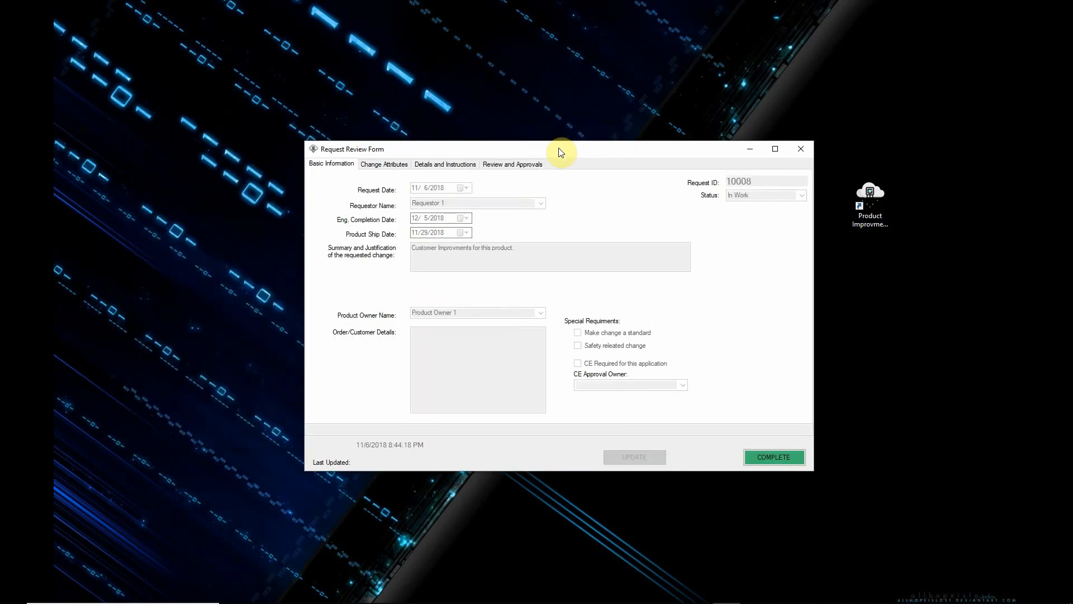
{"action": "left_click", "coordinate": [449, 165]}
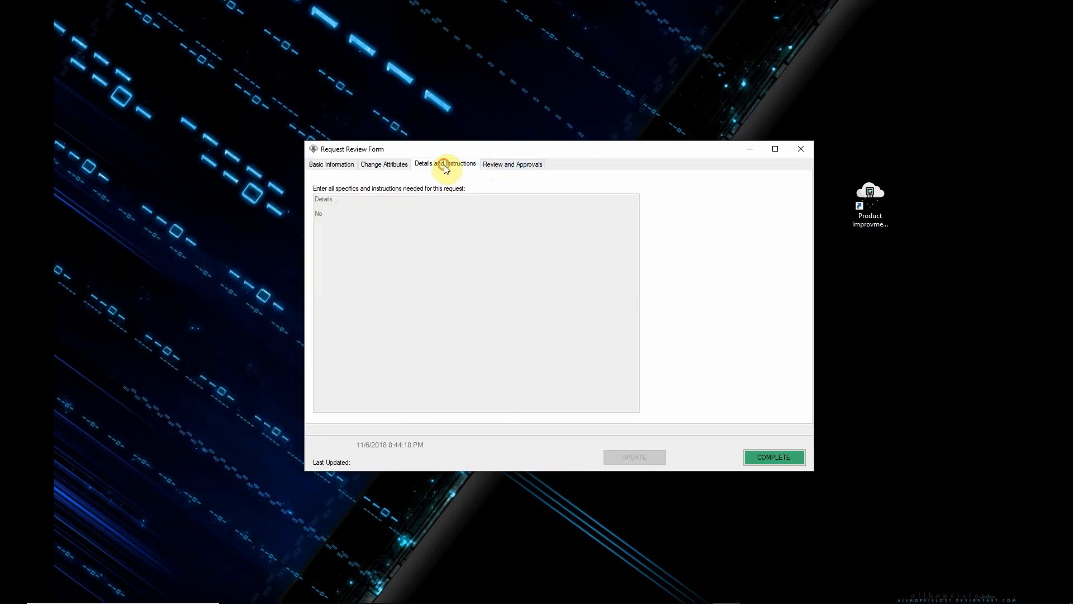
{"action": "left_click", "coordinate": [512, 165]}
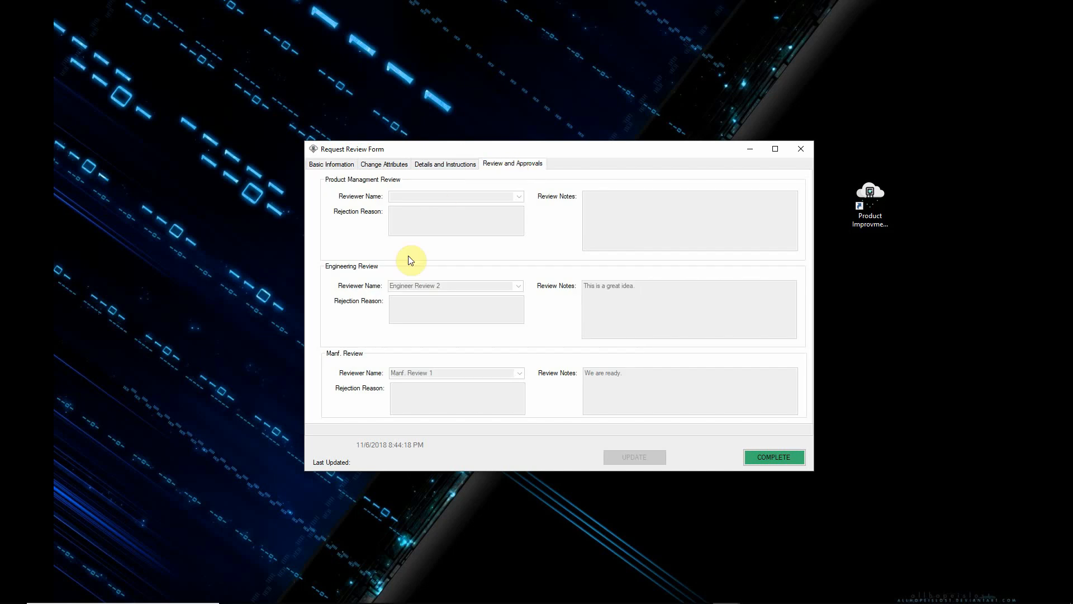
Step: Mark the new request as complete and select its status in the request log
{"action": "left_click", "coordinate": [783, 454]}
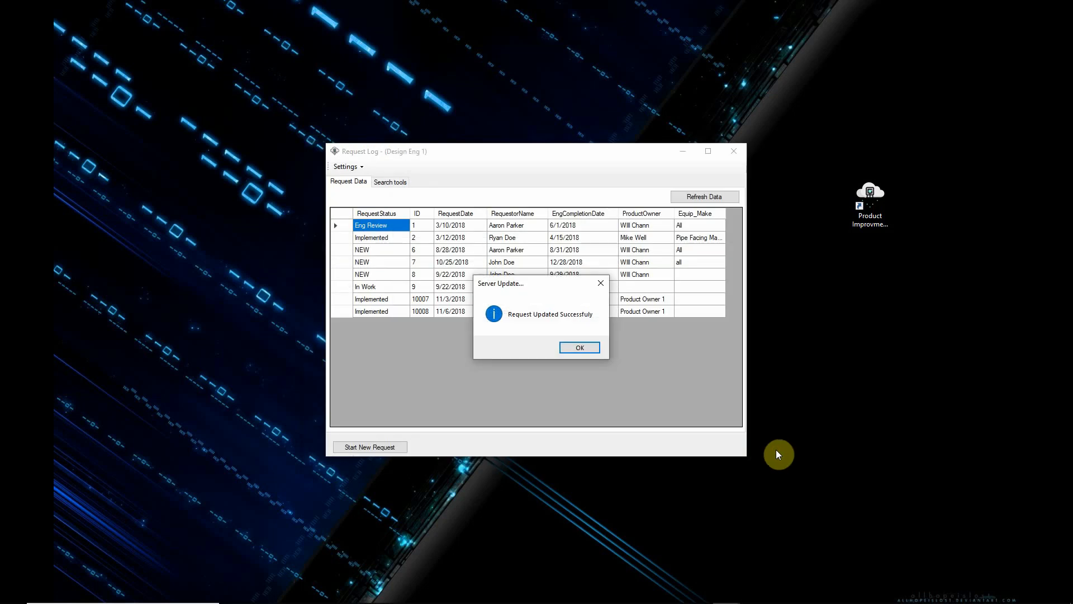
{"action": "left_click", "coordinate": [571, 349]}
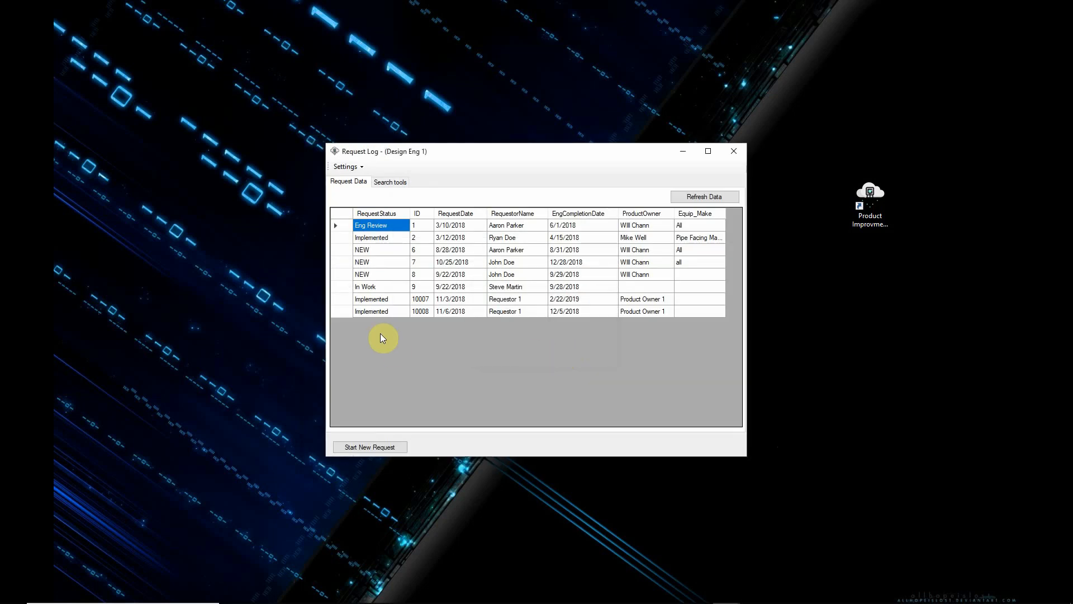
{"action": "left_click", "coordinate": [382, 312]}
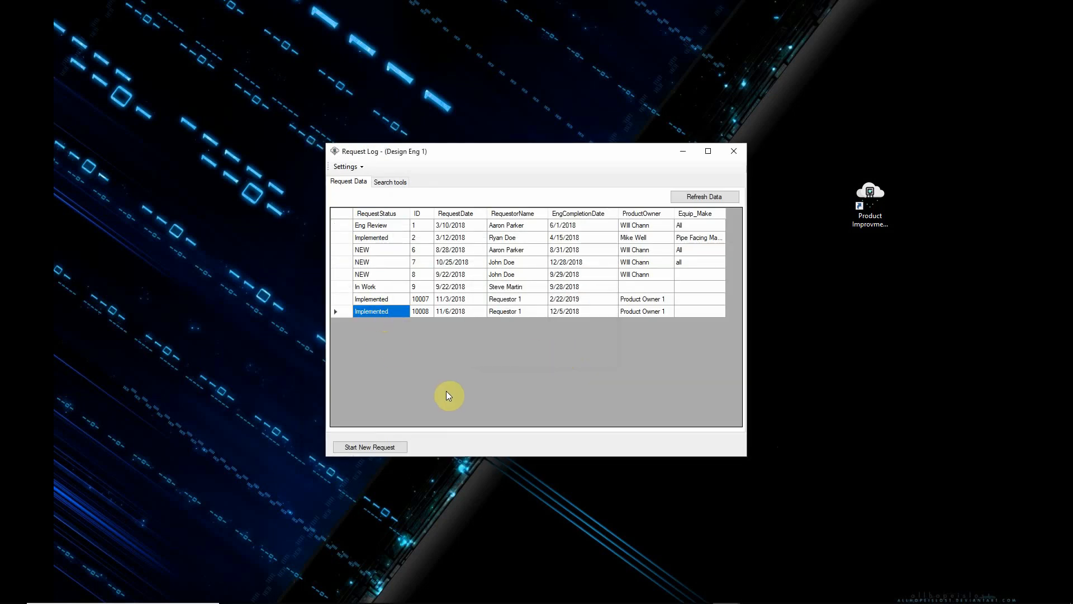